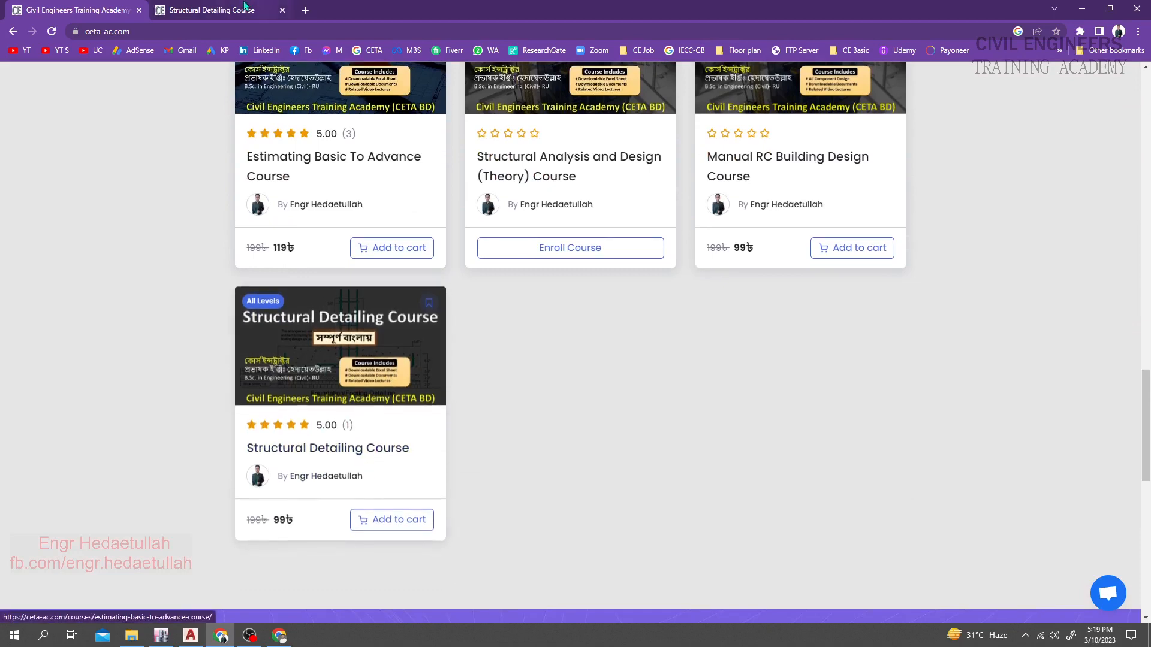
Open the Structural Detailing Course page and look over the column details and floor plan in the AutoCAD drawing
click(381, 447)
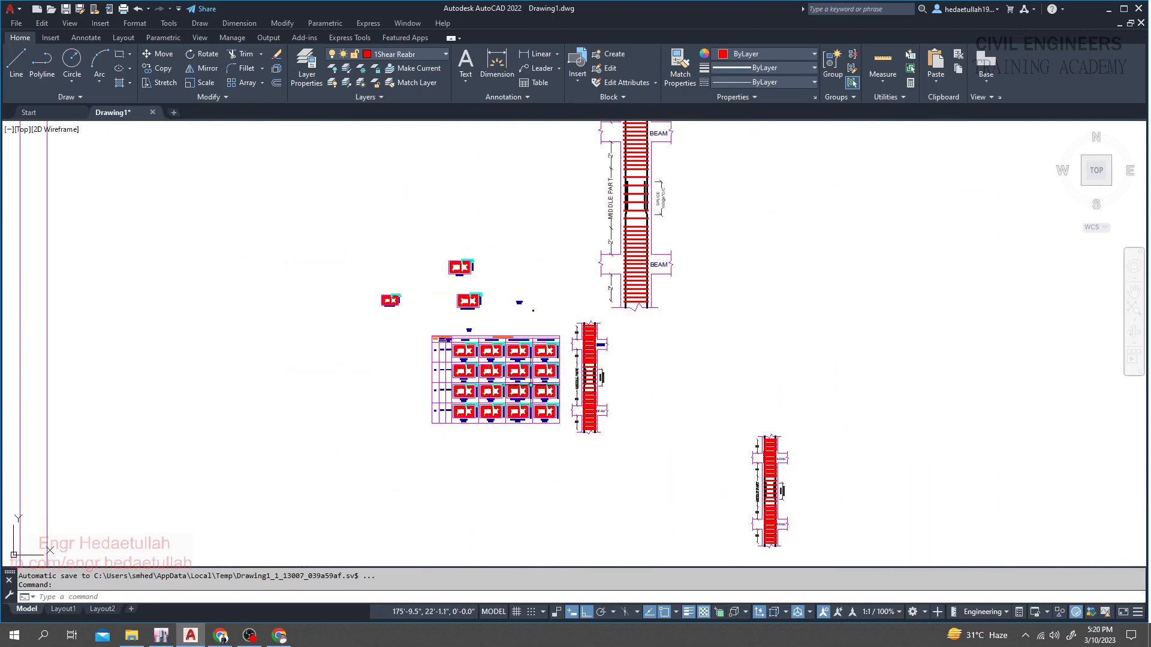
scroll(413, 417, down, 8)
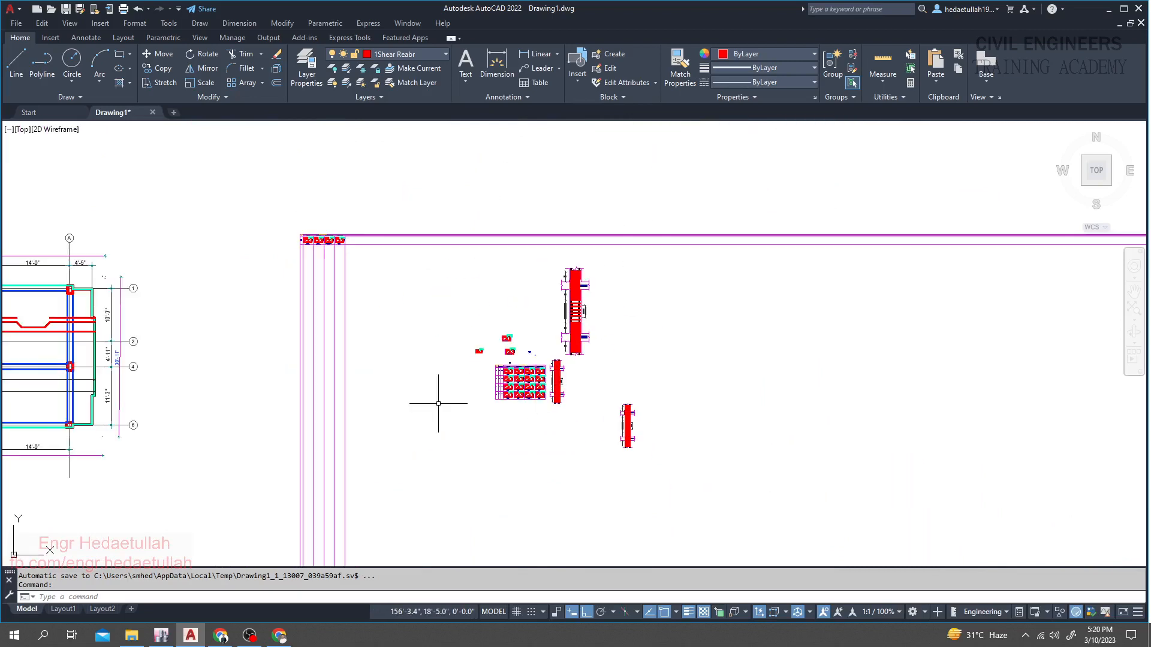
mouse_move(373, 417)
middle_down()
mouse_move(537, 341)
mouse_move(526, 450)
middle_up()
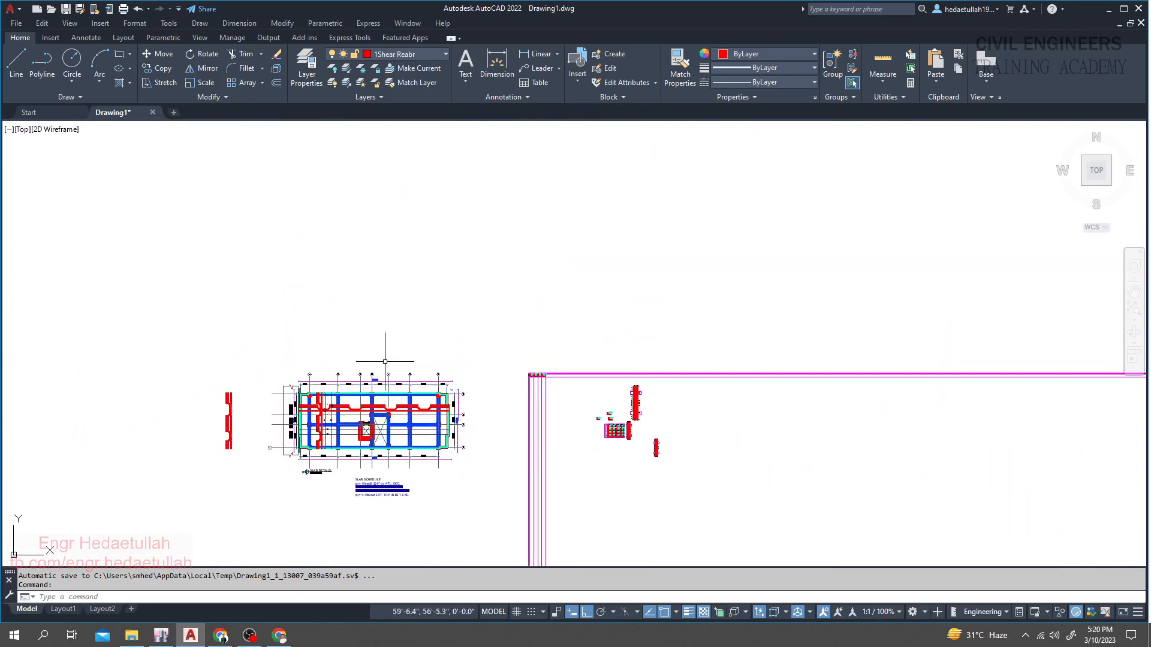
Examine the Story1 longitudinal reinforcing plan in ETABS and the grid dimensions along the floor plan in AutoCAD
click(160, 636)
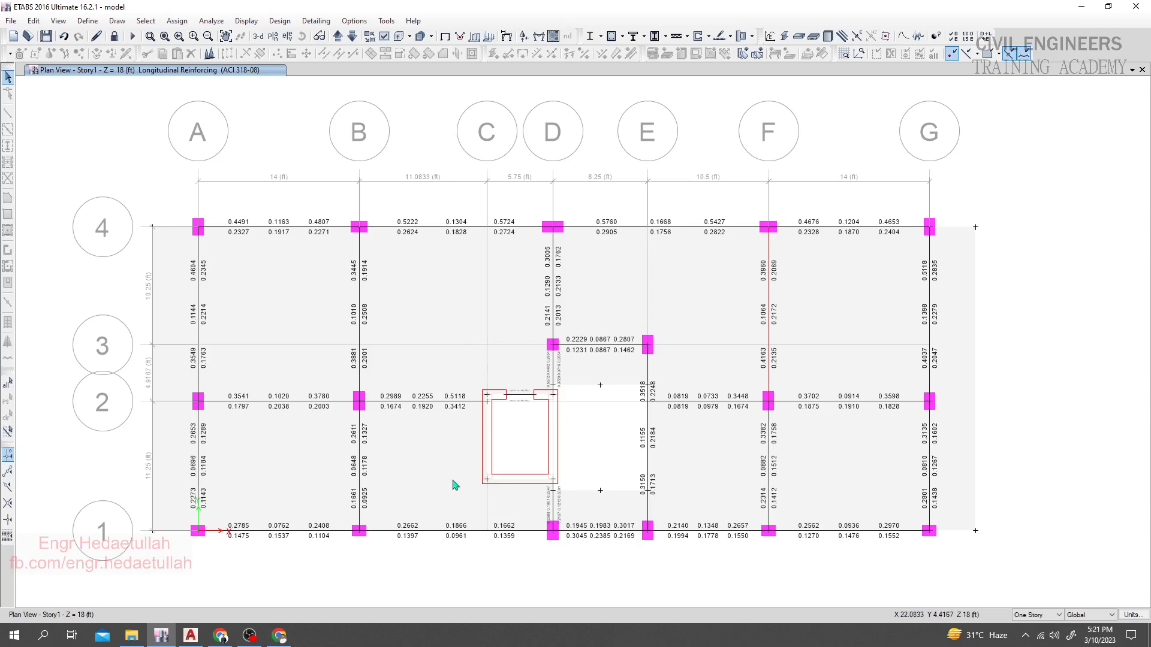
click(192, 639)
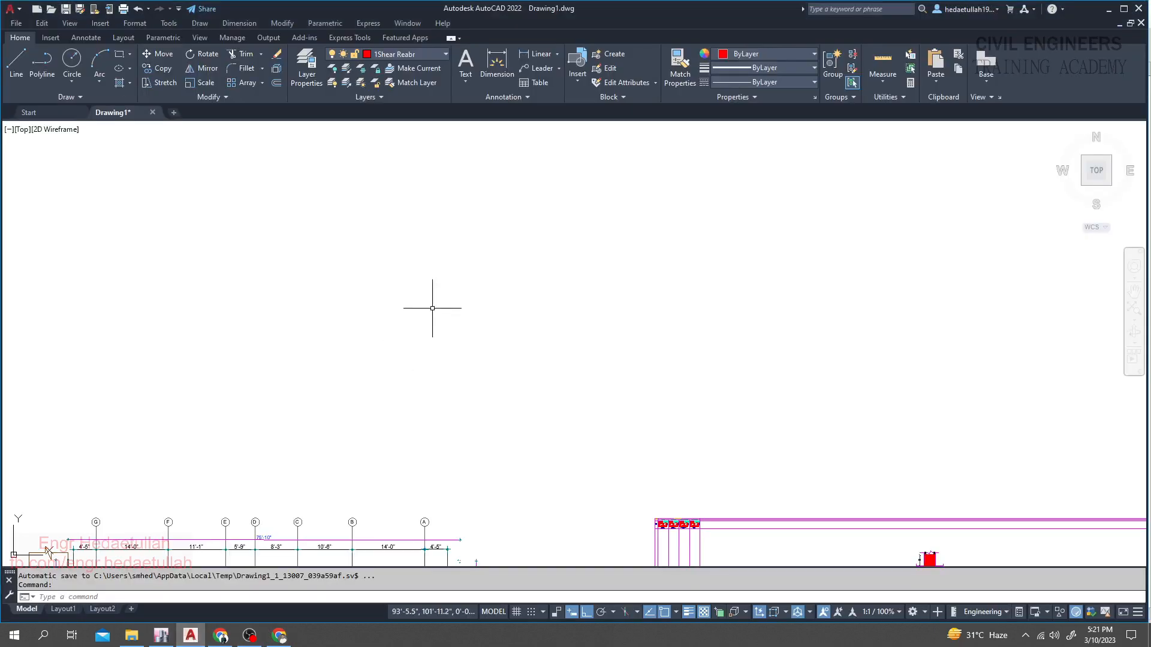
scroll(480, 265, down, 5)
mouse_move(624, 345)
middle_down()
mouse_move(542, 334)
mouse_move(390, 357)
mouse_move(754, 462)
middle_up()
scroll(392, 342, up, 4)
middle_drag(389, 297, 611, 297)
middle_drag(533, 281, 488, 281)
scroll(411, 303, up, 6)
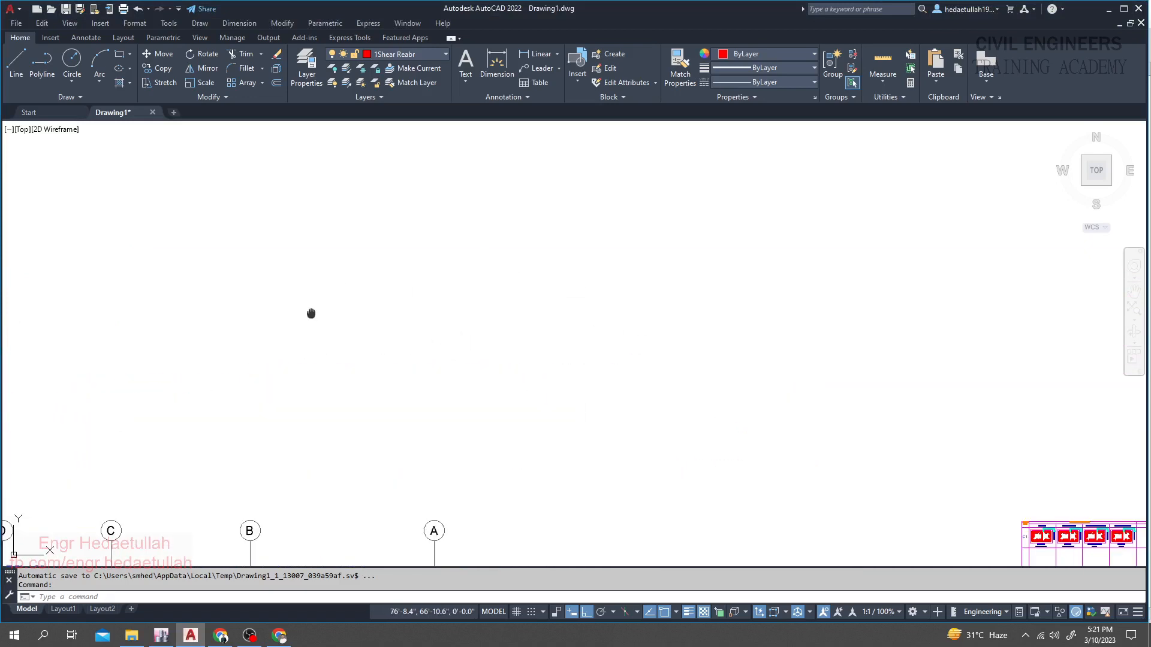
middle_drag(314, 314, 475, 316)
middle_drag(390, 337, 544, 294)
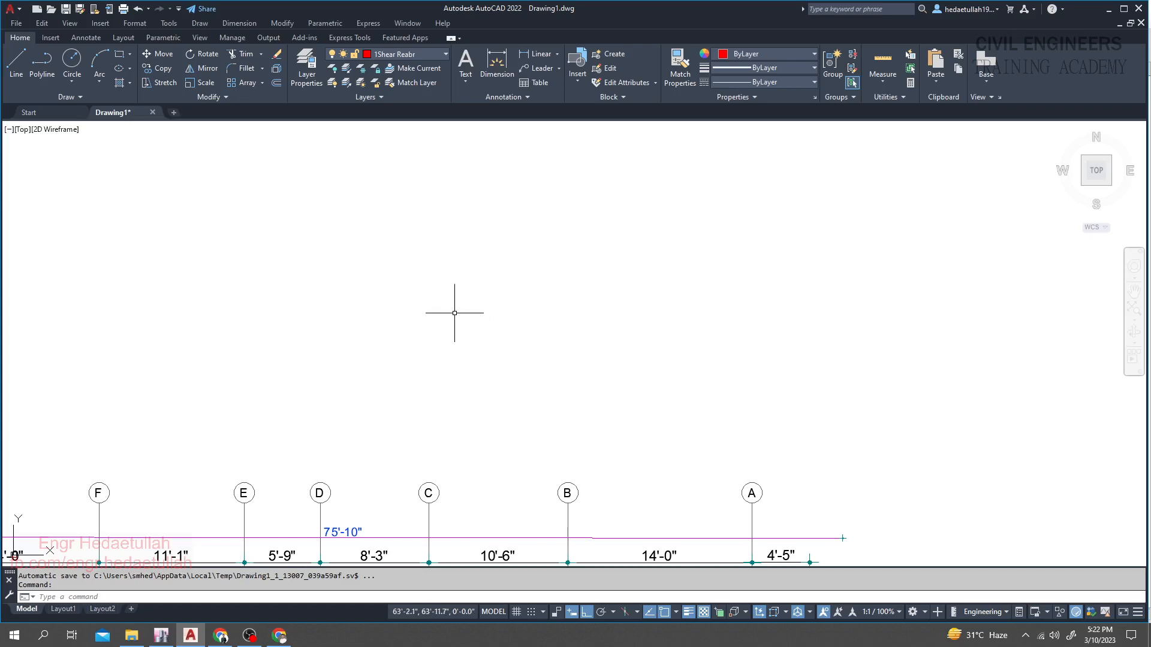
mouse_move(366, 380)
middle_down()
mouse_move(398, 347)
mouse_move(522, 326)
middle_up()
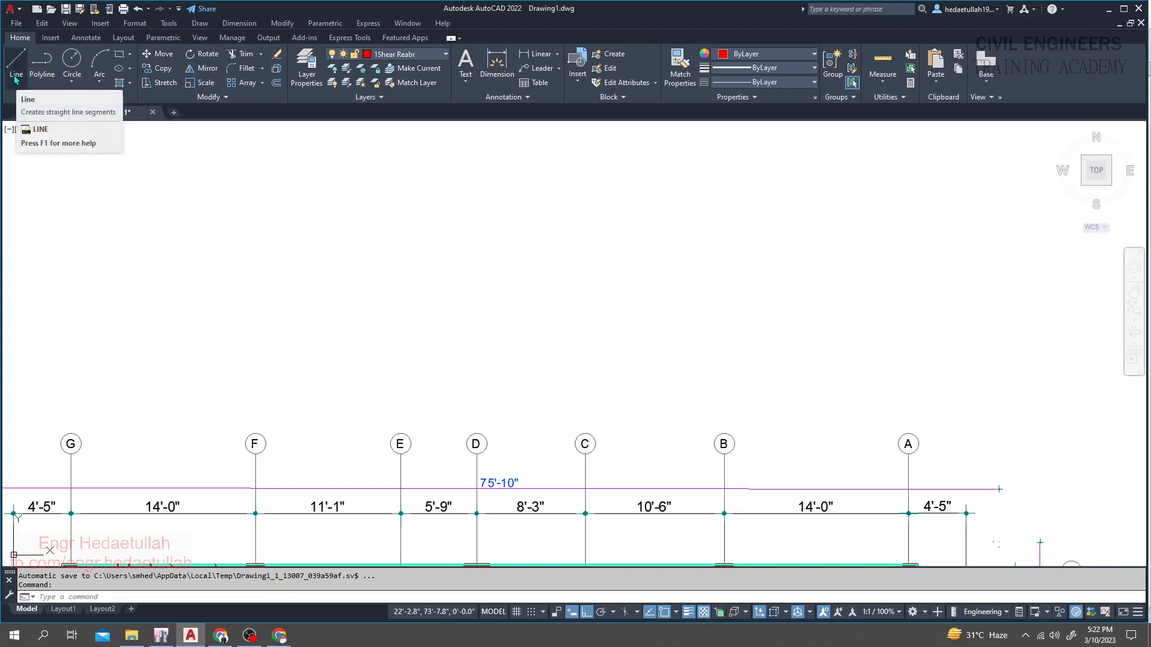
middle_drag(481, 267, 478, 257)
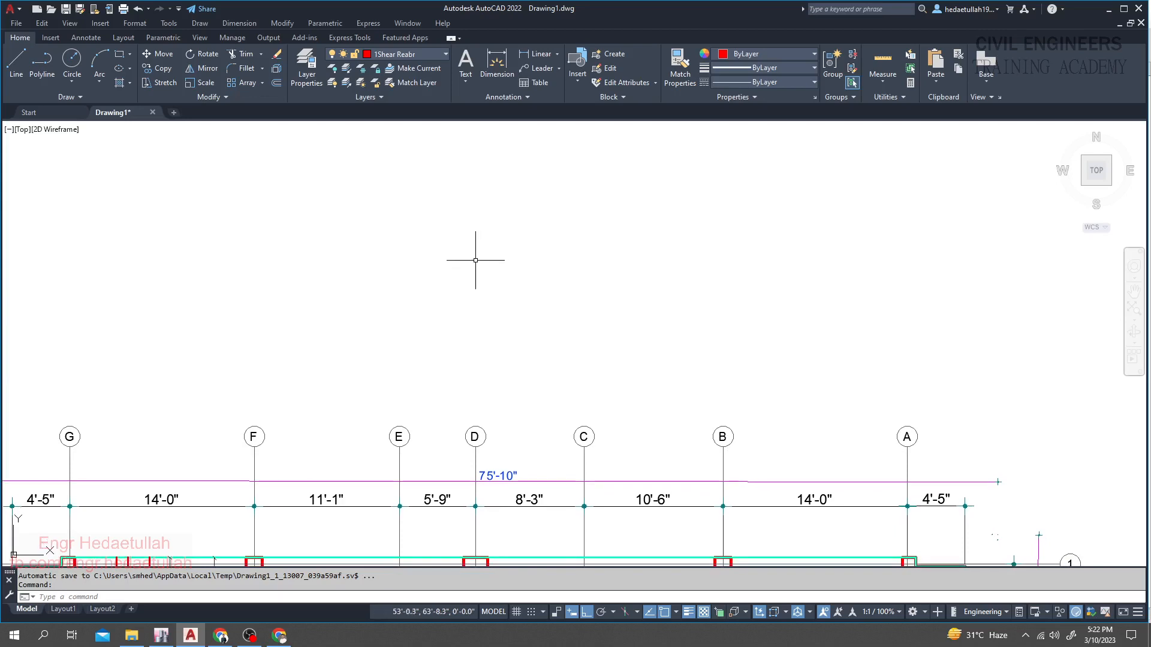
Make layer 0 current and draw a 13-foot horizontal line in the empty area near the column details
click(446, 57)
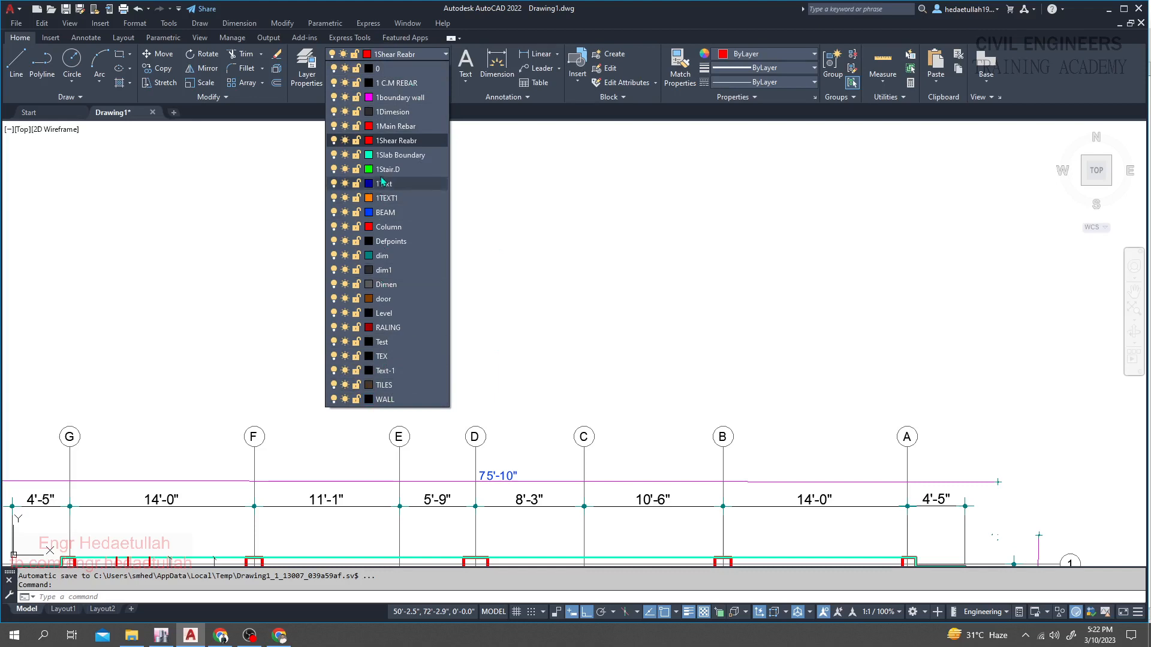
click(382, 71)
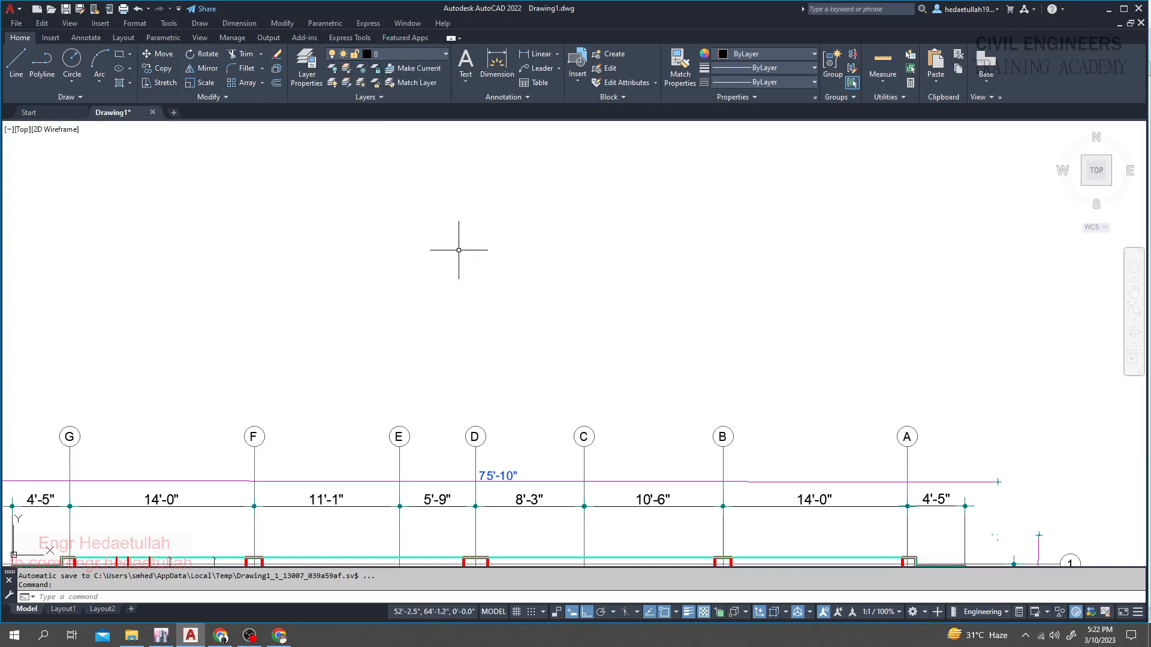
click(17, 63)
scroll(450, 321, down, 5)
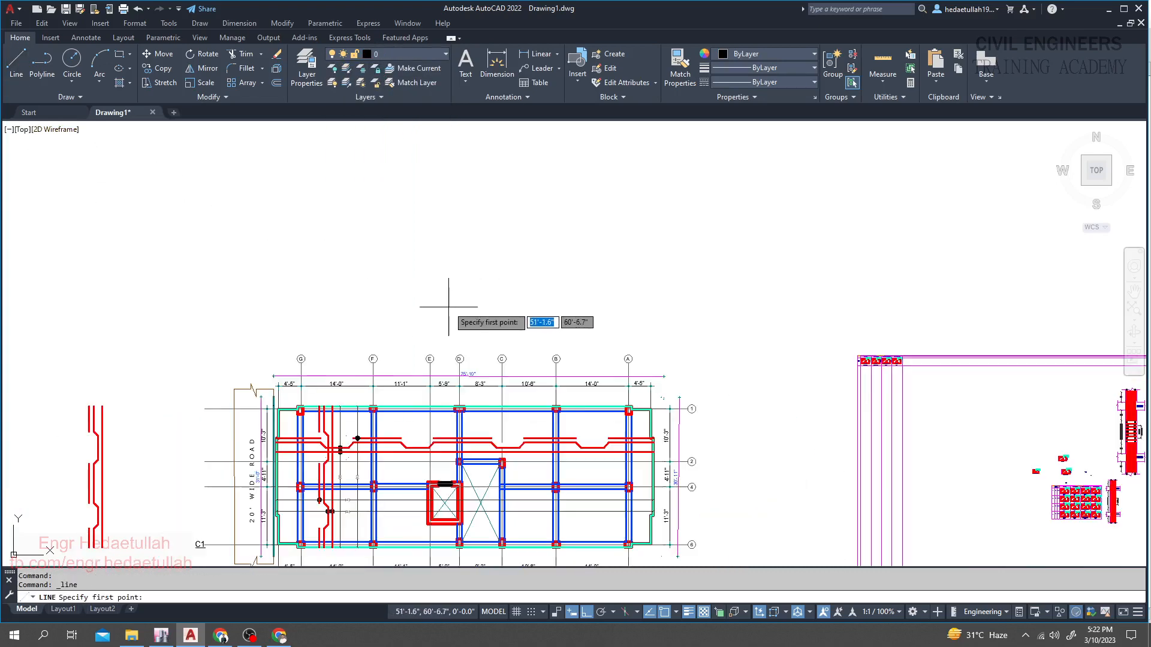
scroll(415, 418, up, 8)
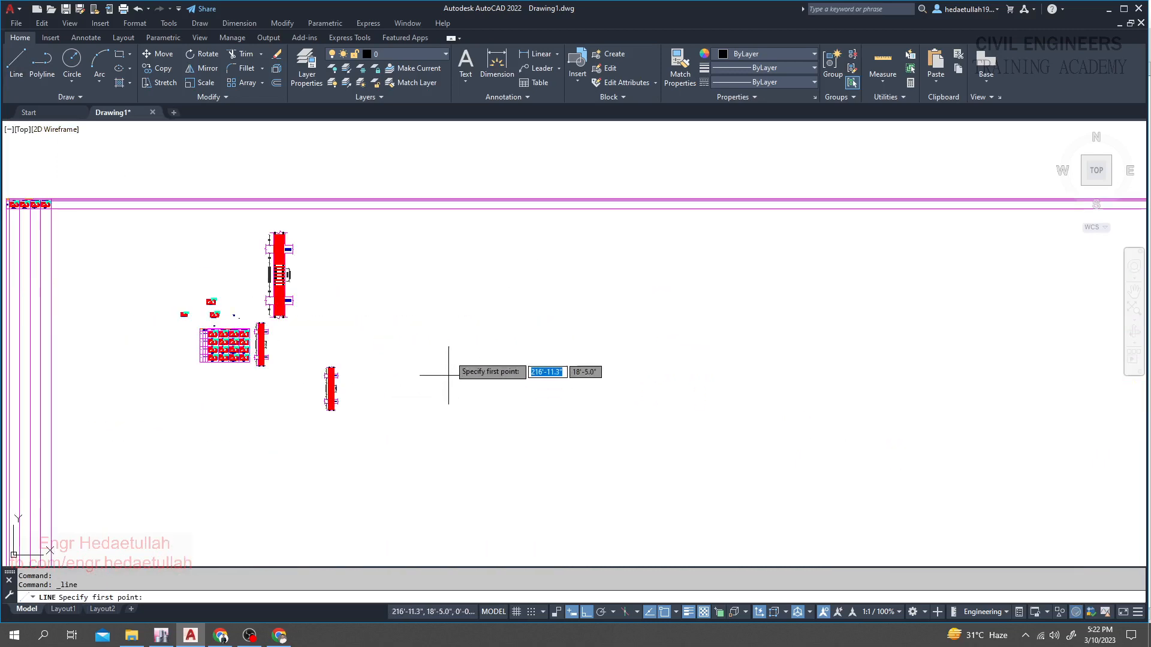
scroll(420, 349, down, 1)
mouse_move(411, 347)
middle_down()
mouse_move(449, 403)
mouse_move(478, 400)
middle_up()
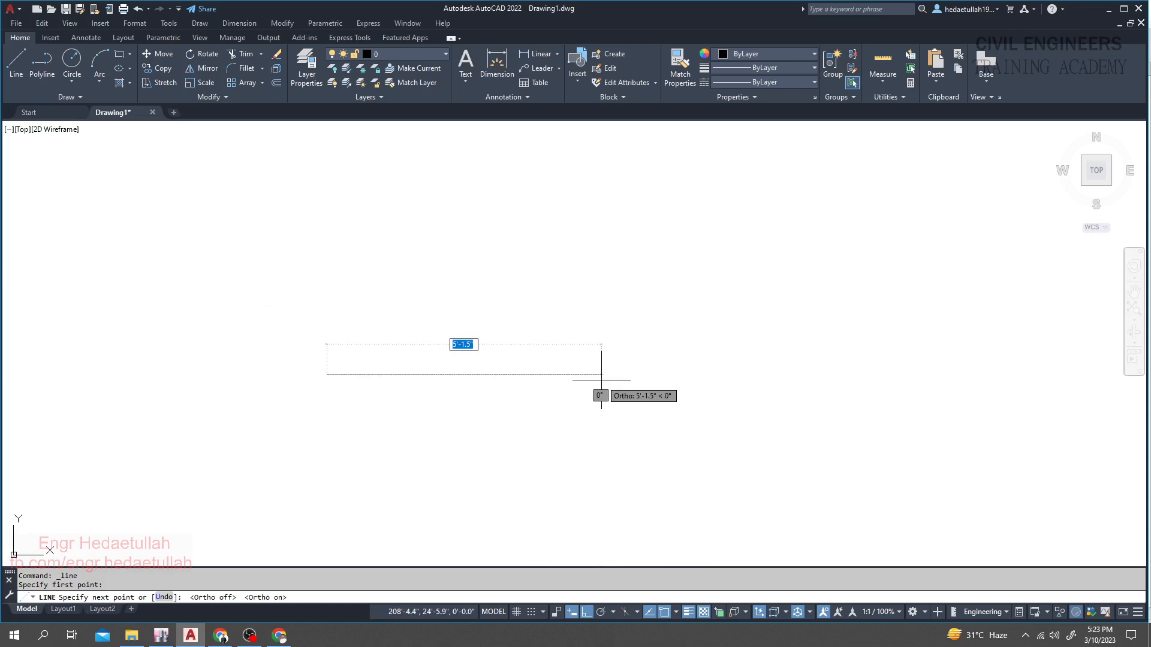
text(13)
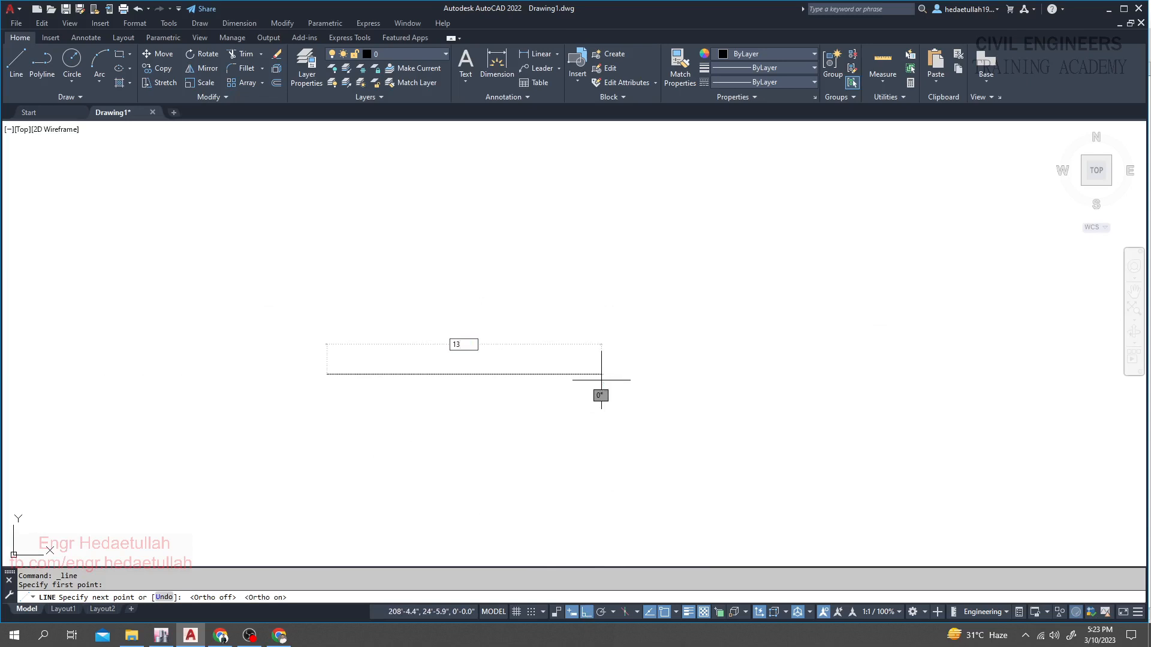
key(Return)
scroll(541, 363, up, 2)
key(Return)
Check the horizontal line's length with a temporary linear dimension between its endpoints, without placing it
click(538, 54)
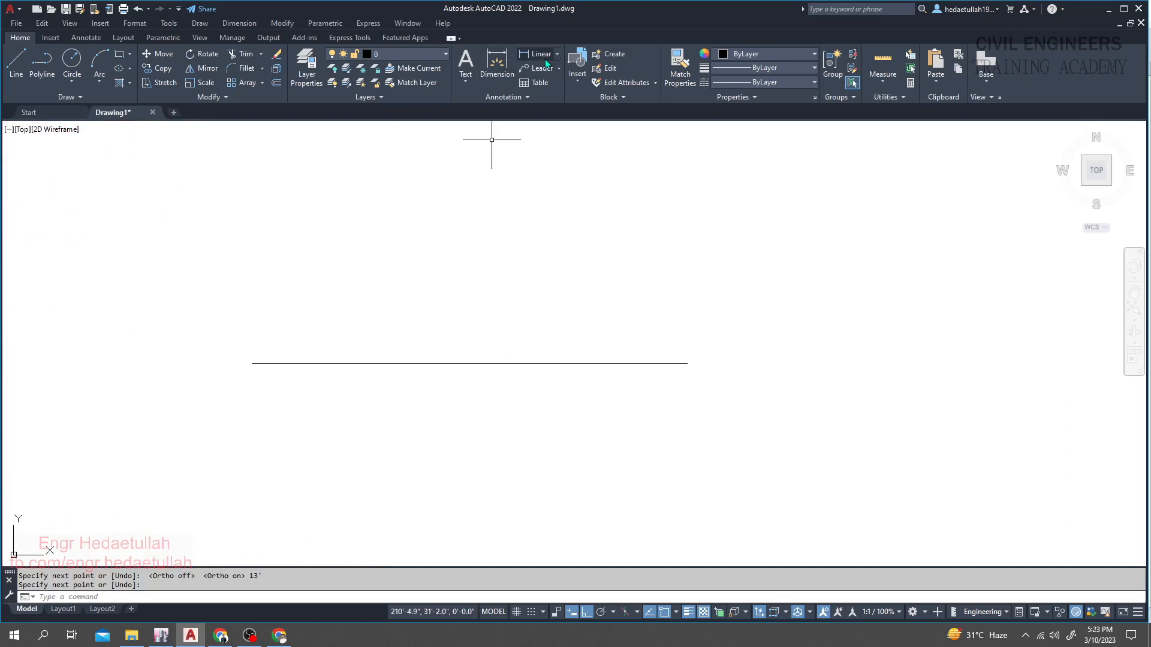
click(251, 363)
click(686, 363)
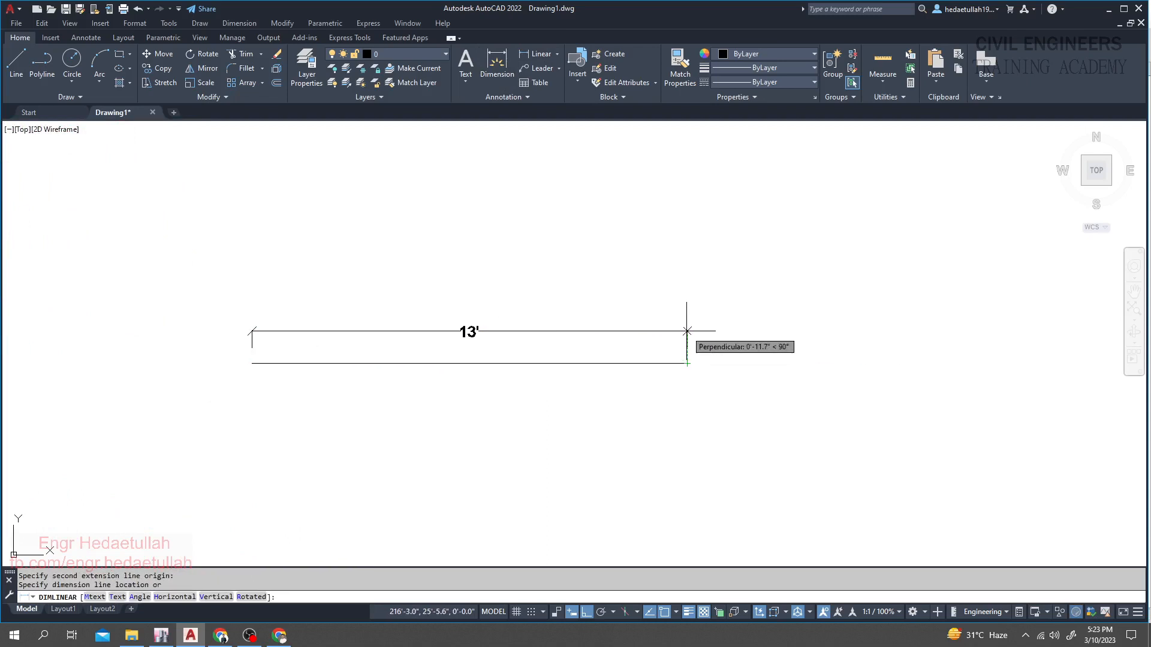
key(Escape)
middle_drag(507, 391, 529, 384)
click(526, 356)
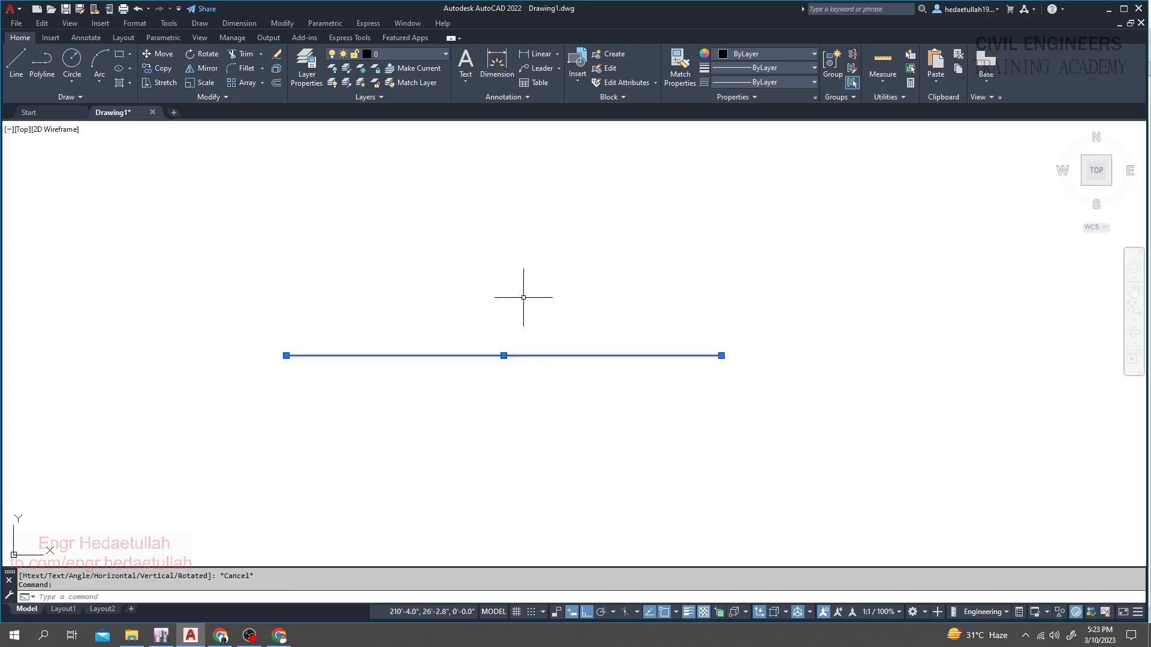
key(Escape)
Offset the 13-foot horizontal line 30 inches upward
text(o)
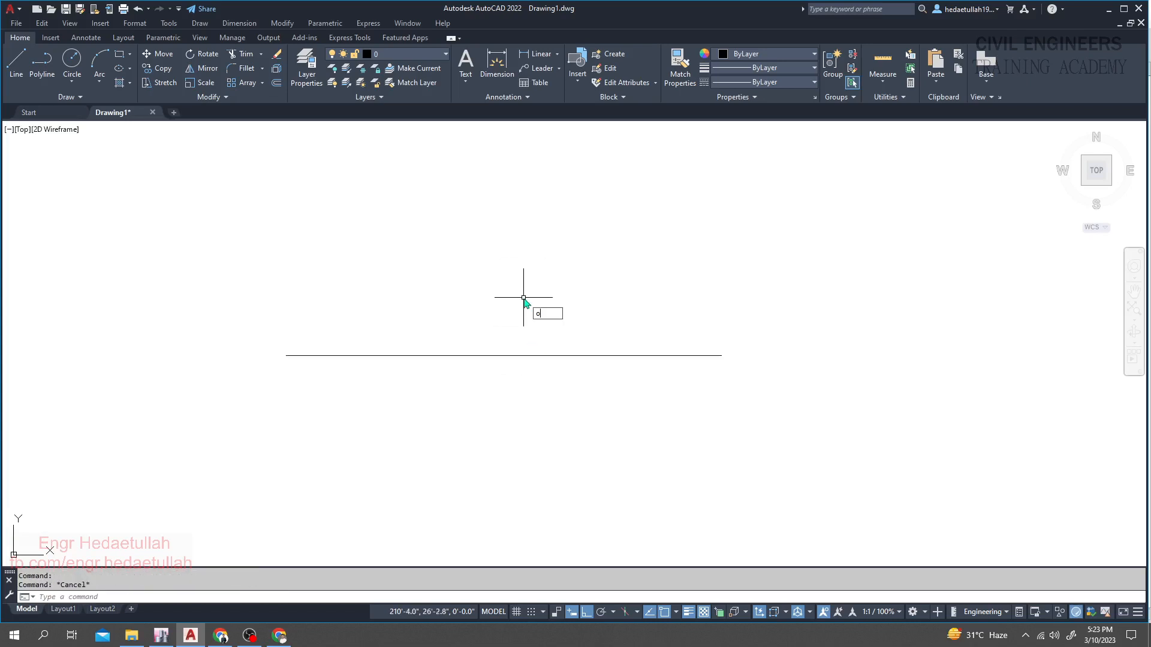
key(Return)
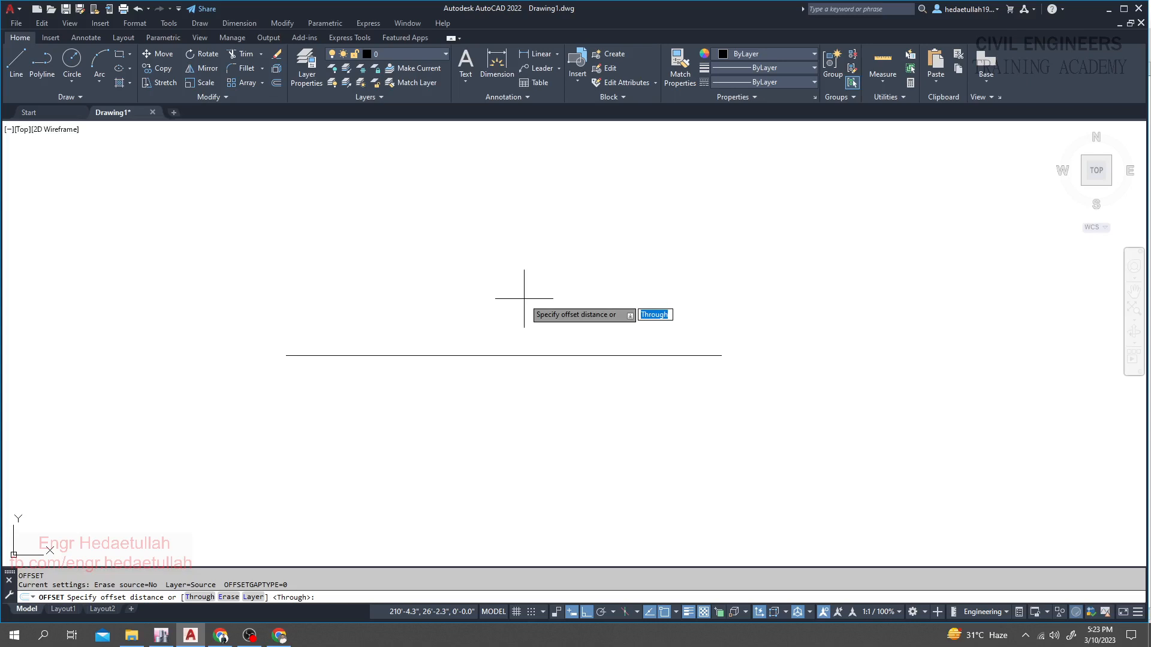
text(30)
key(Return)
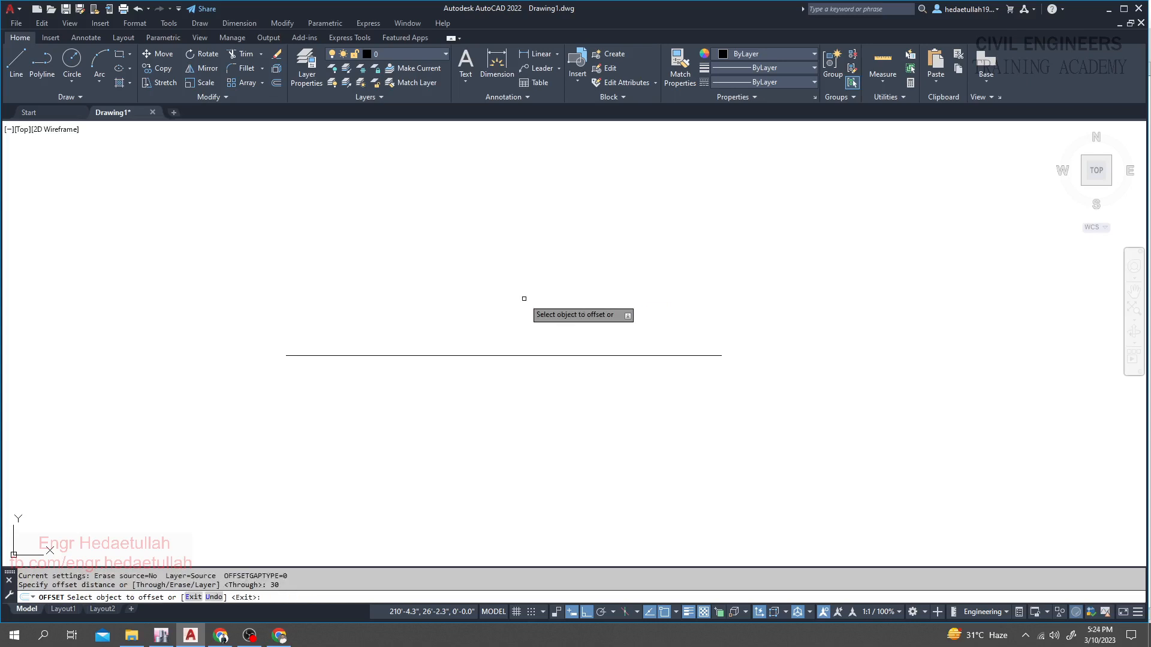
click(523, 356)
click(517, 306)
middle_drag(488, 311, 464, 386)
scroll(464, 384, down, 4)
scroll(453, 335, up, 2)
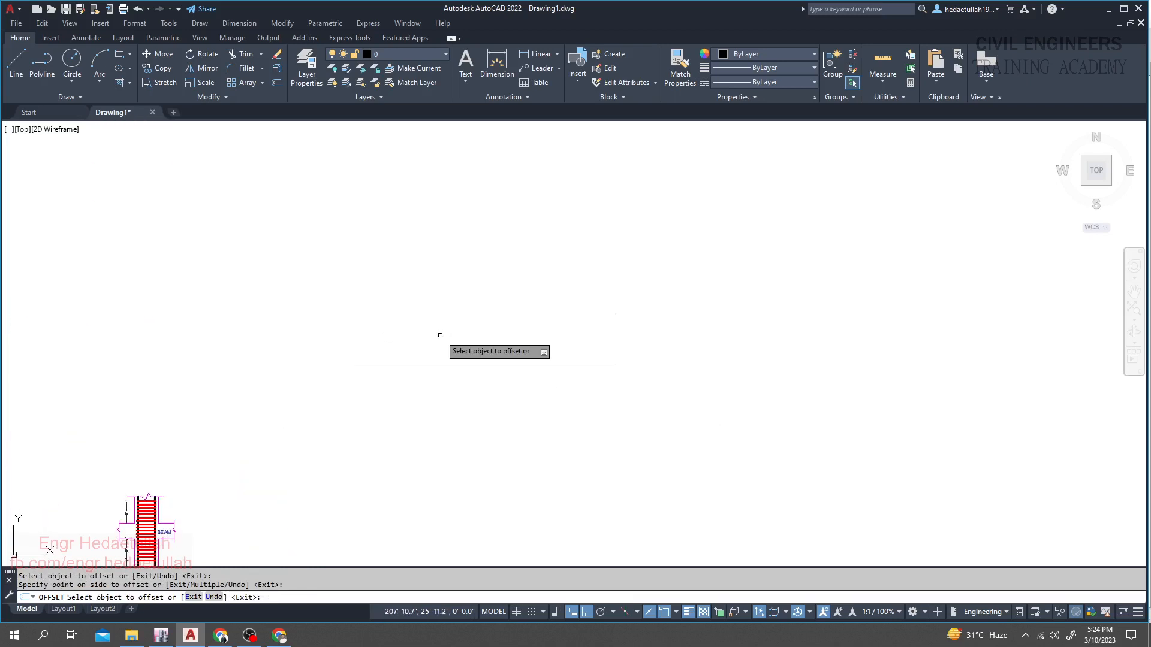
middle_drag(393, 334, 414, 339)
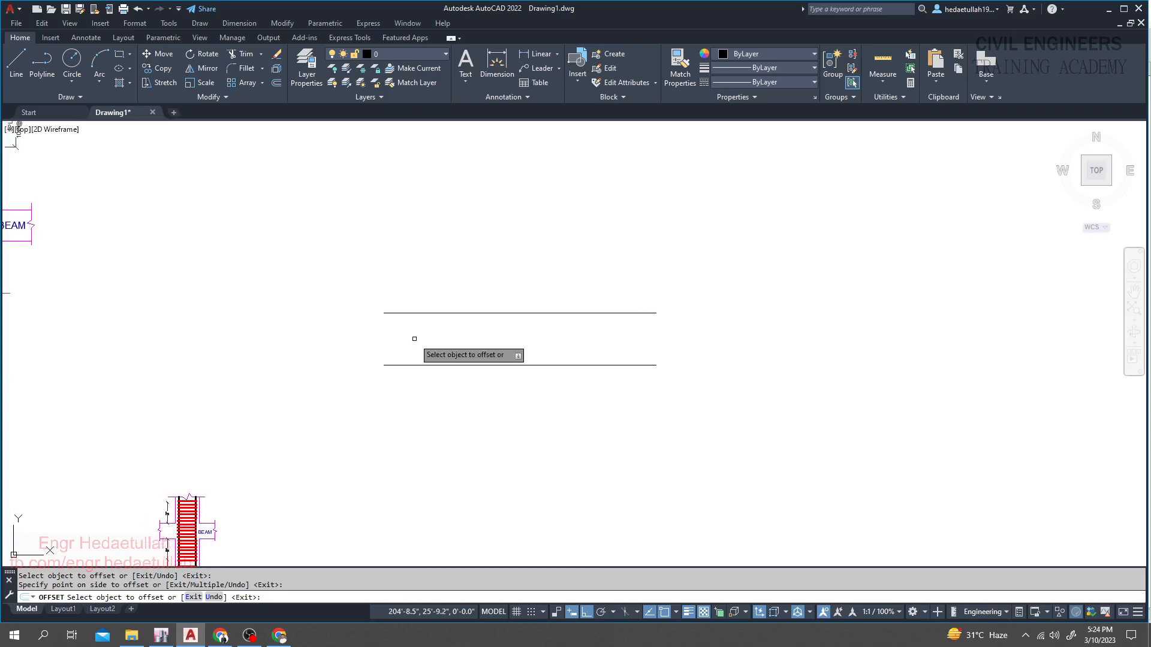
key(Escape)
Draw a 24-inch vertical line upward from the left end of the upper horizontal line
click(16, 62)
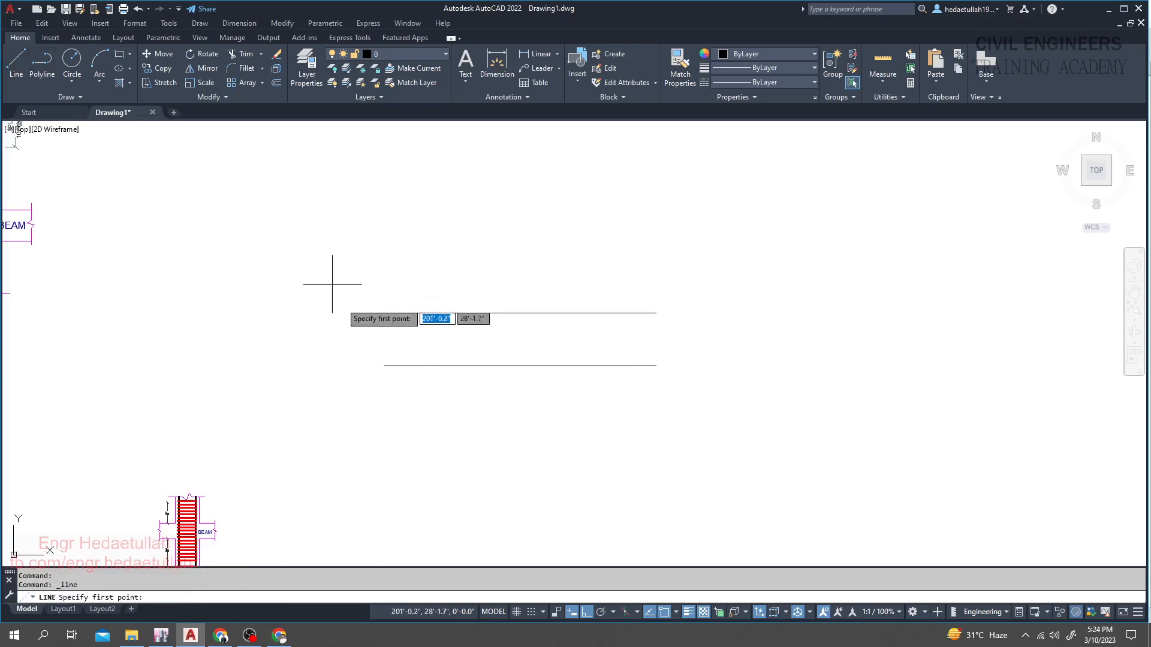
scroll(495, 305, up, 1)
click(316, 317)
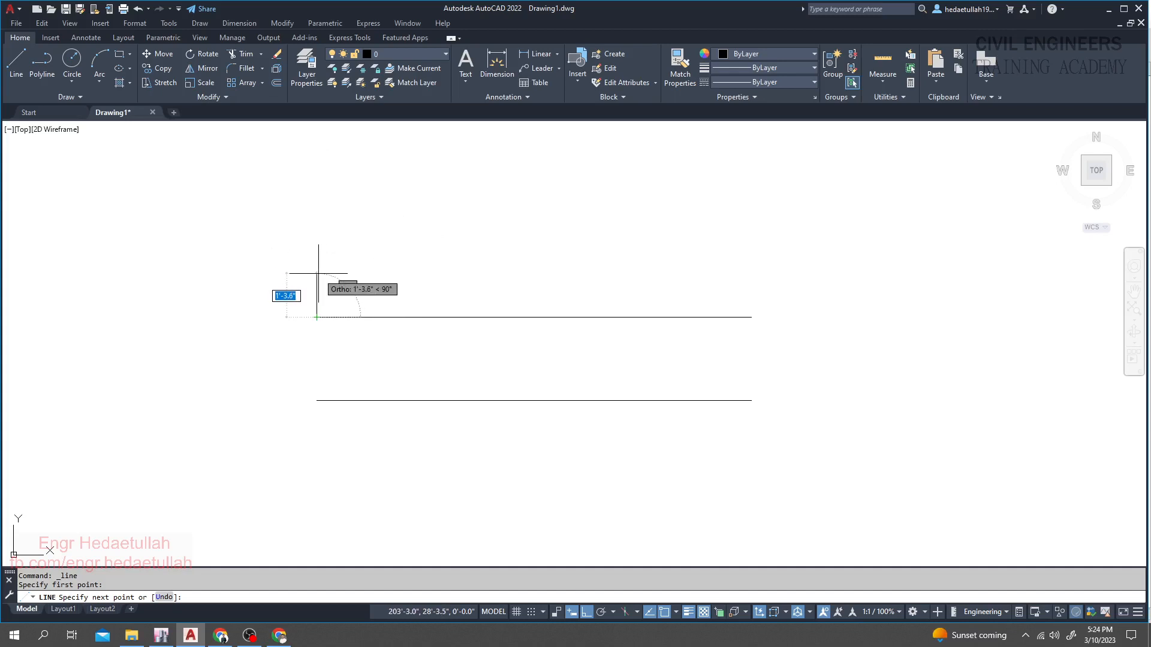
text(2)
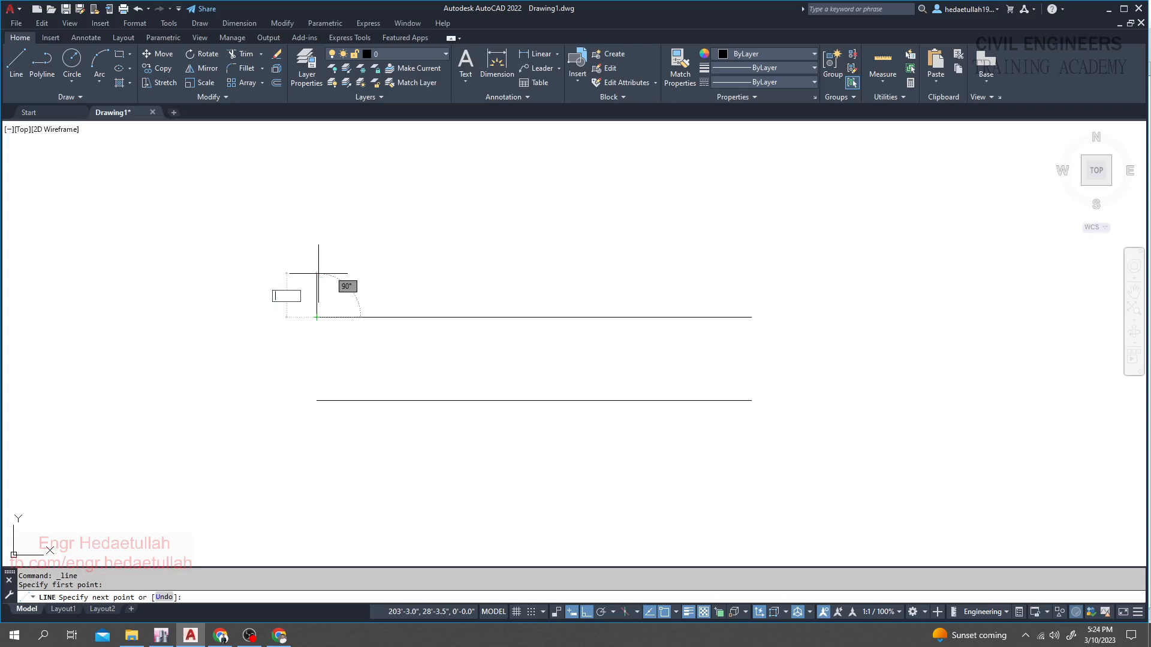
text(4)
key(Return)
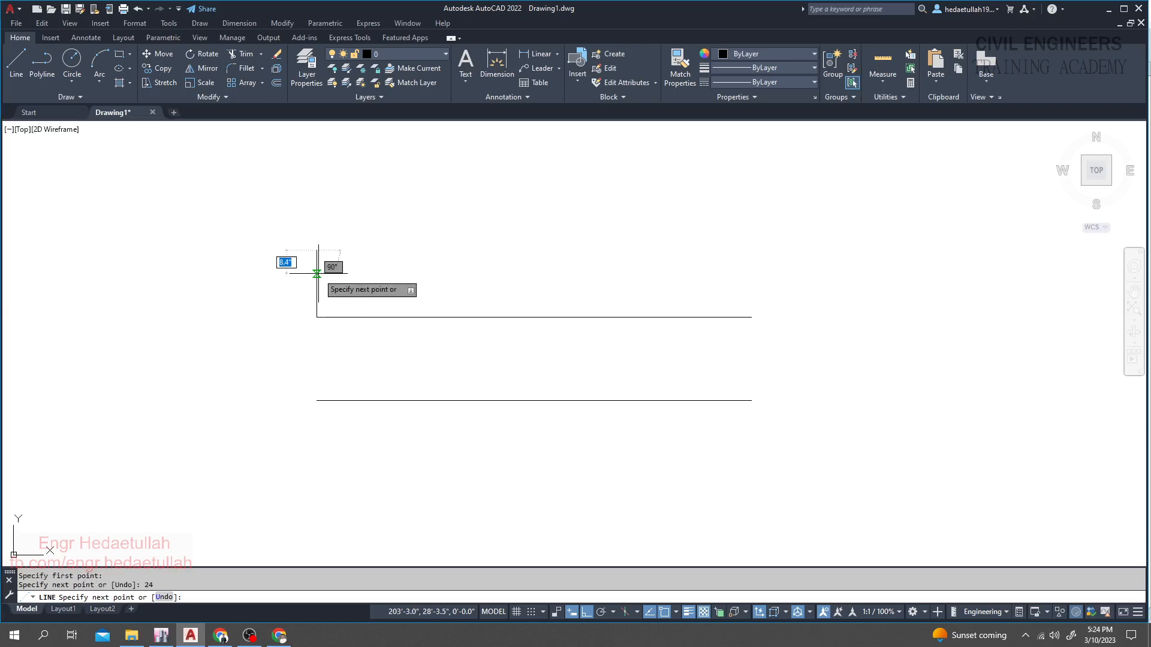
key(Return)
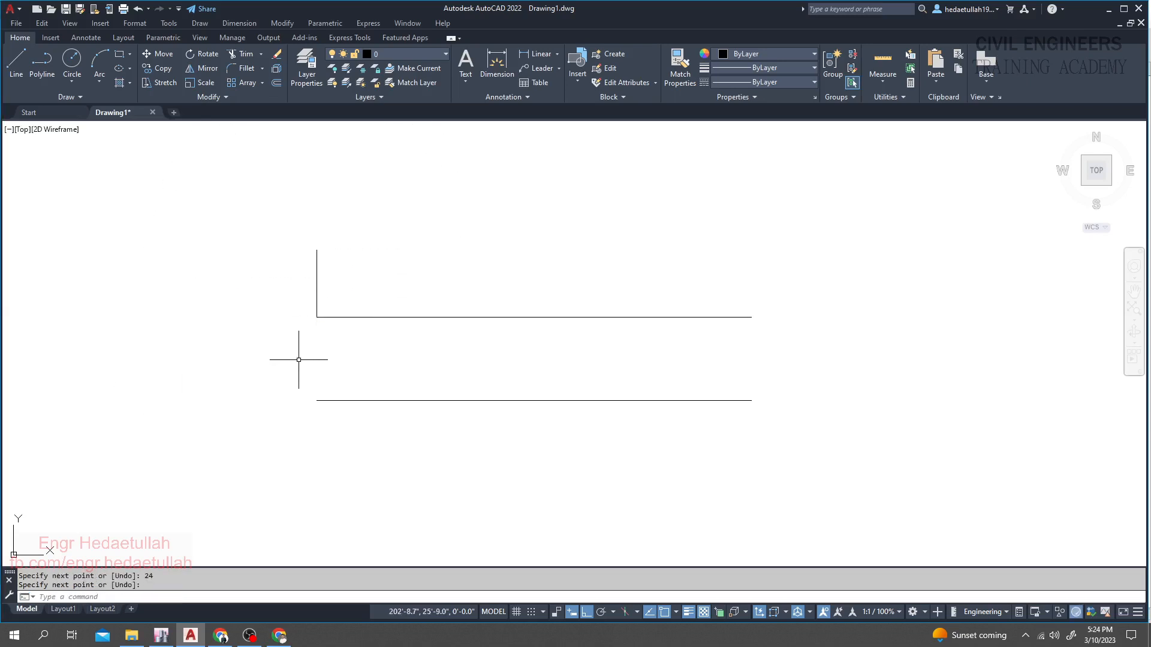
Draw a 24-inch vertical line downward from the lower horizontal line's left end and offset it 24 inches to the left
key(Return)
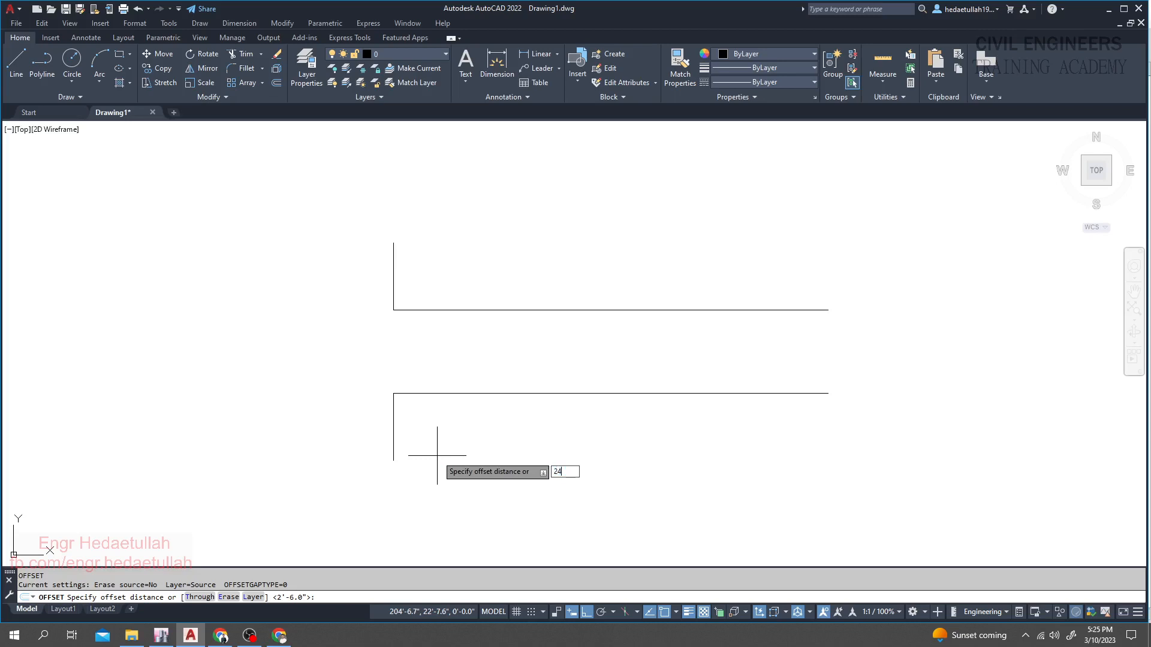
key(Return)
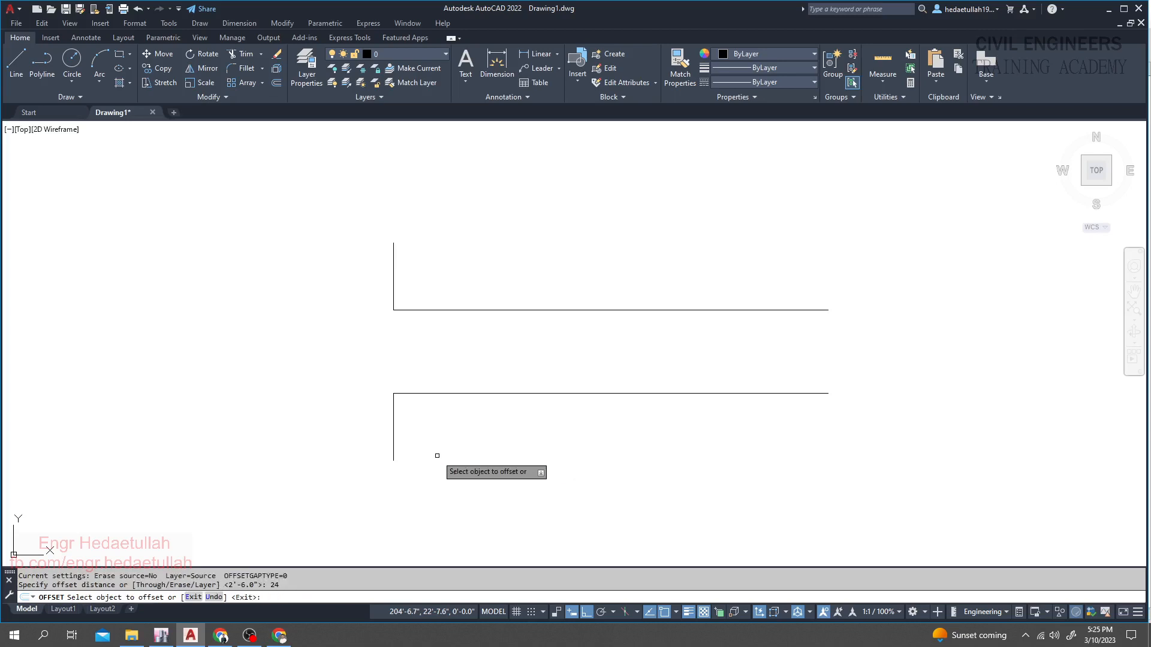
click(393, 438)
click(358, 442)
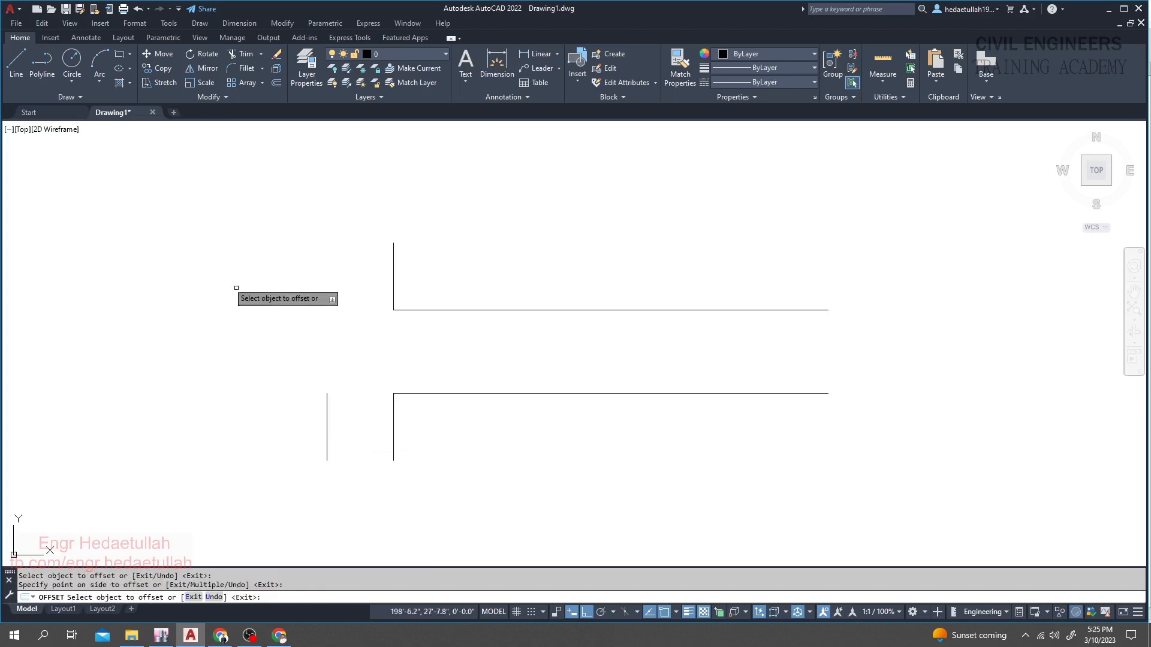
Extend the column's outer face with a vertical line from the offset line's upper end to the level of the upper column stub's top
click(17, 63)
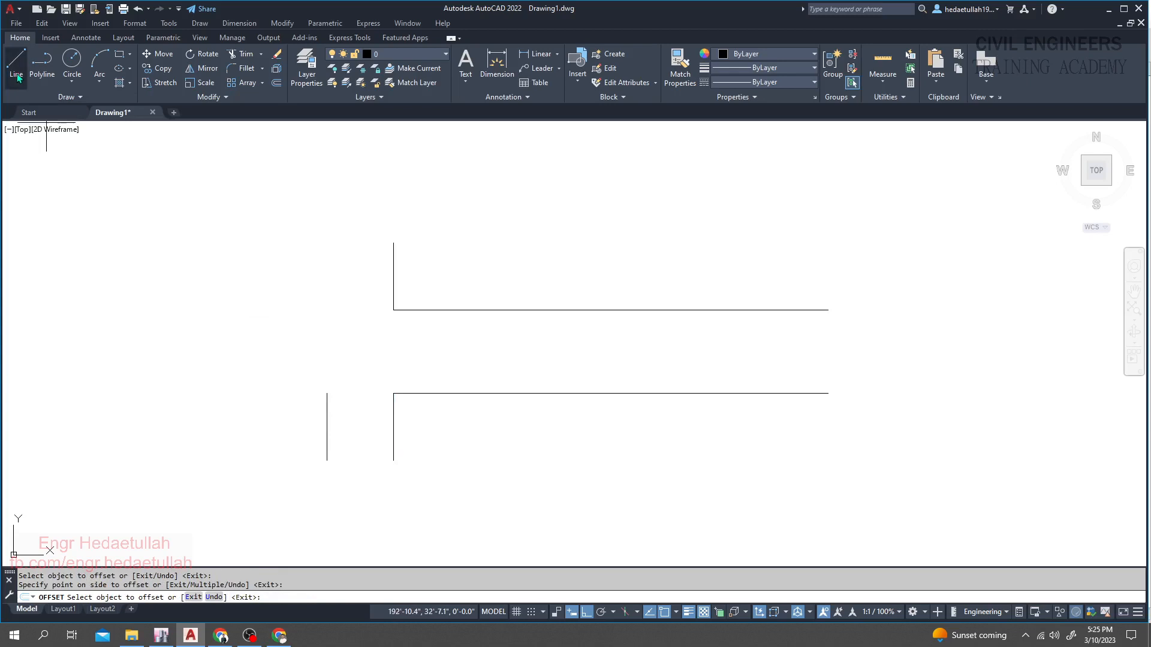
click(326, 393)
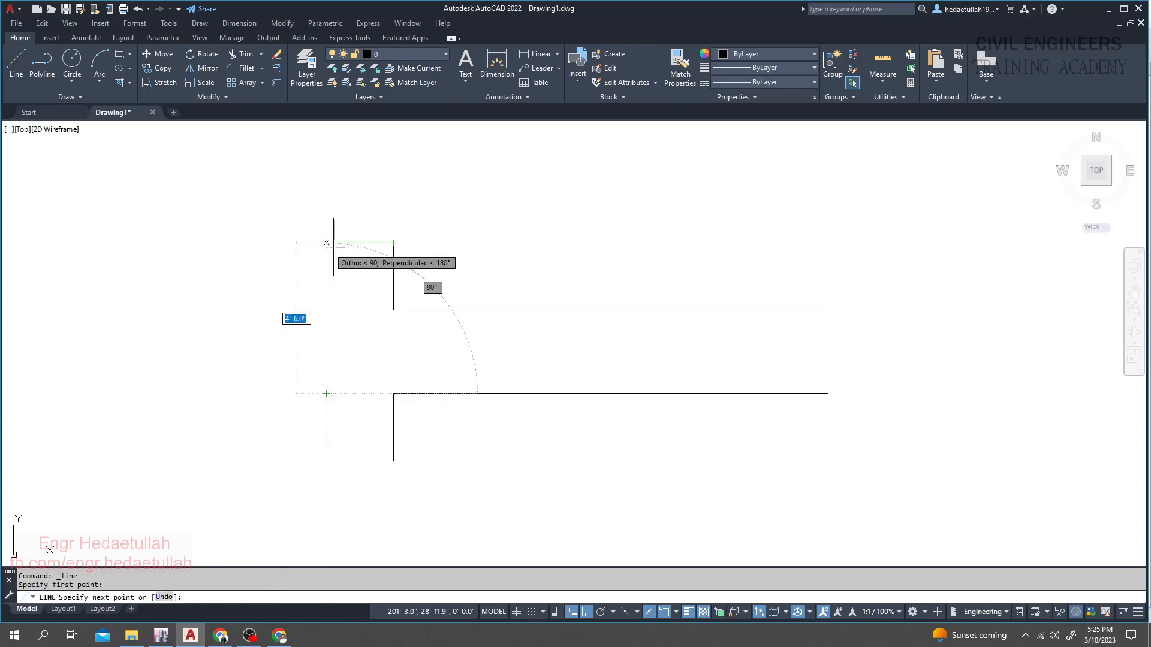
click(327, 242)
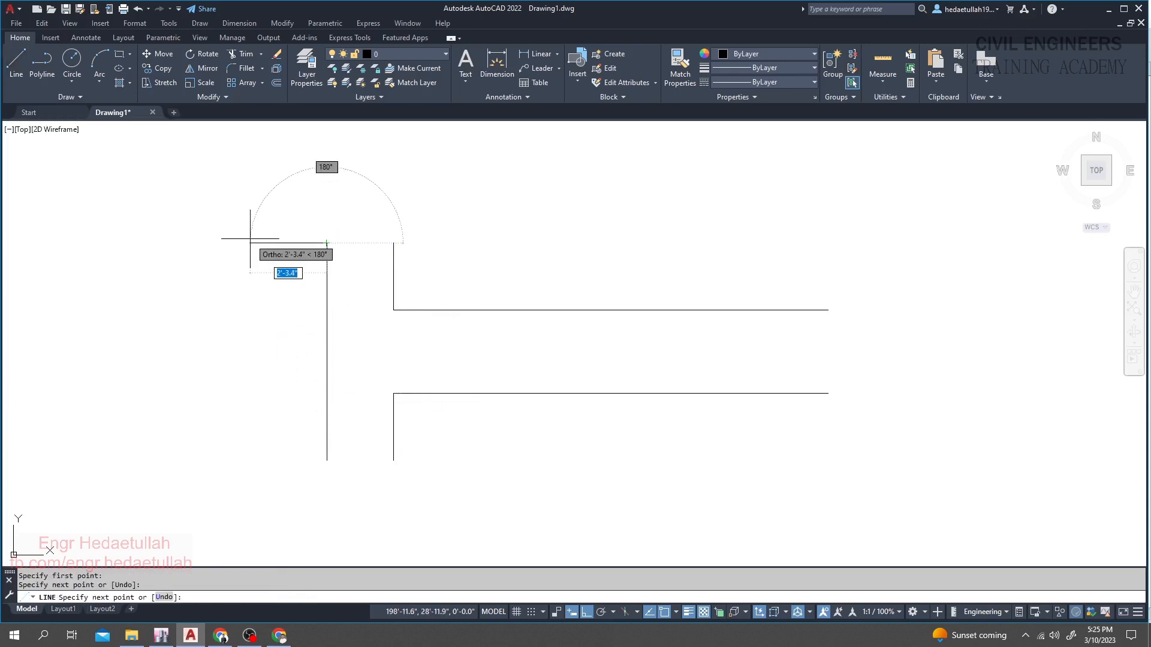
key(Escape)
key(Escape)
Mirror all the left column's lines about the vertical axis through the beam's midpoint, keeping the originals
scroll(357, 312, down, 2)
click(415, 280)
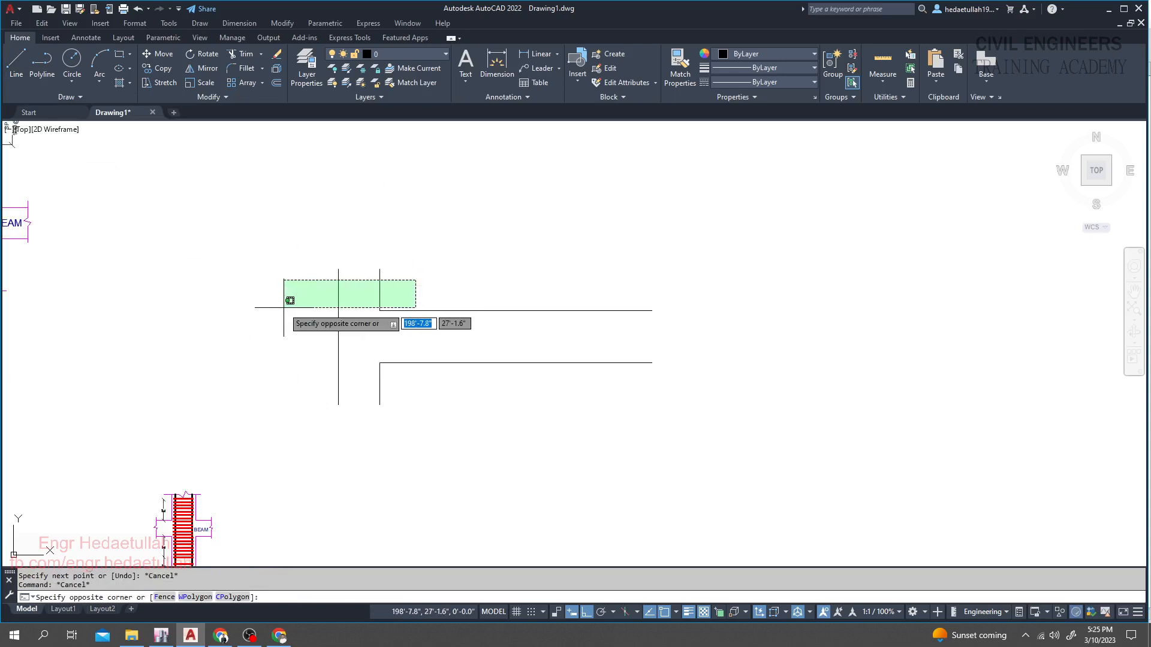
click(291, 298)
click(395, 385)
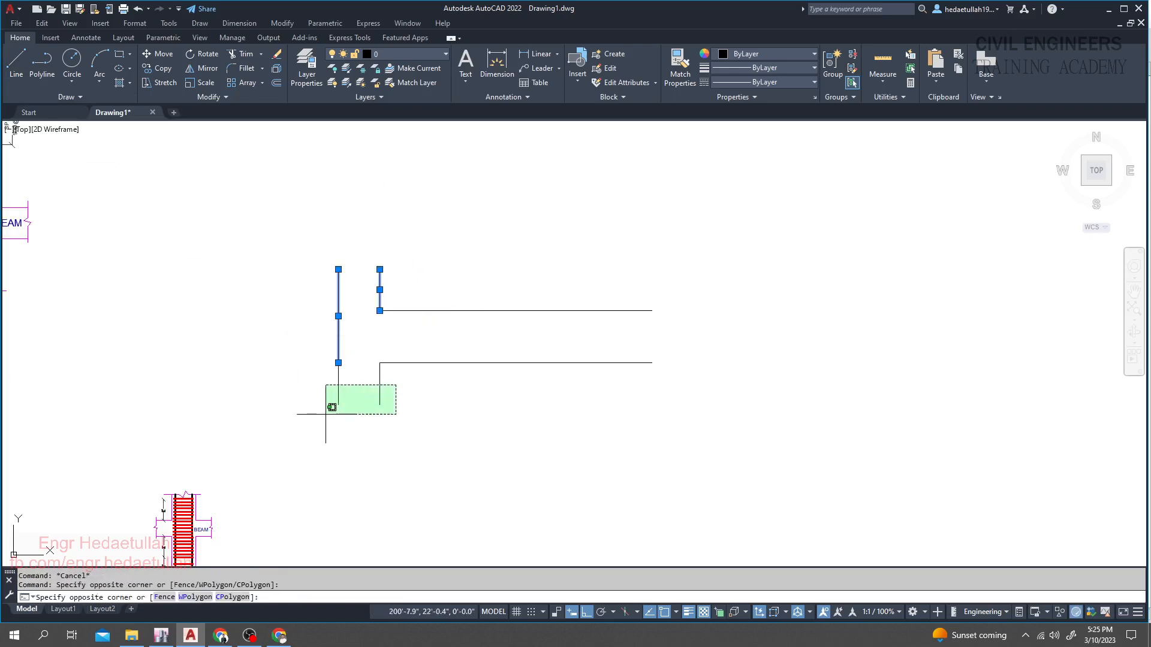
click(336, 410)
drag(353, 382, 304, 385)
middle_drag(303, 386, 280, 391)
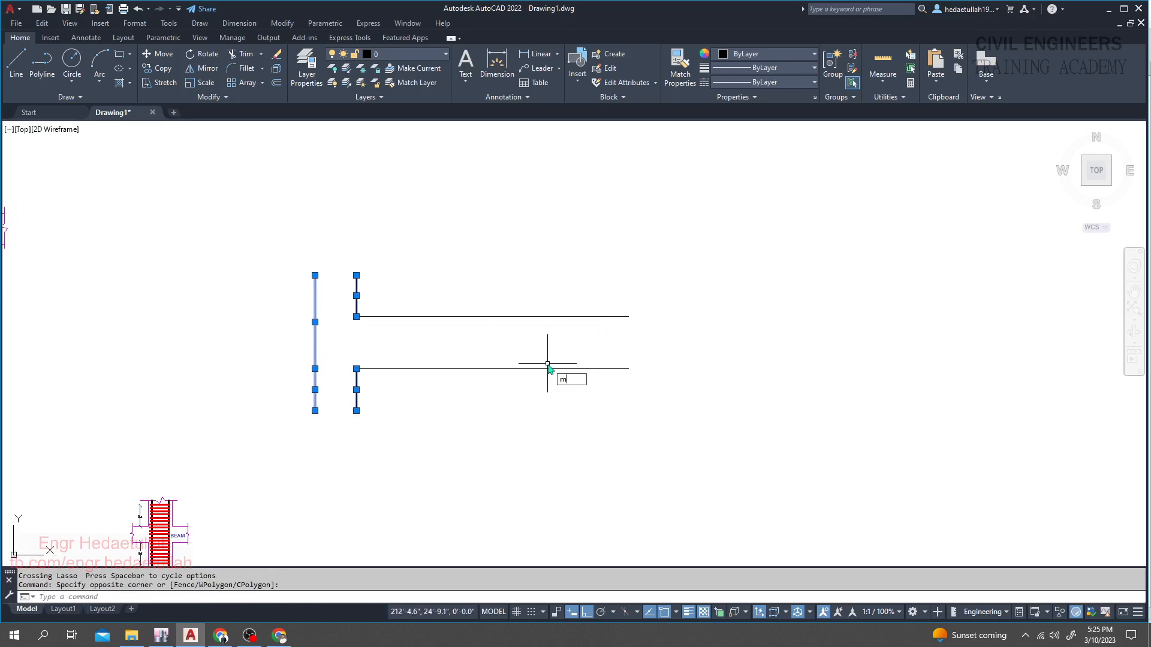
key(Return)
click(492, 369)
click(486, 447)
key(Return)
middle_drag(484, 451, 463, 455)
scroll(596, 330, up, 2)
scroll(516, 339, down, 2)
middle_drag(516, 339, 526, 339)
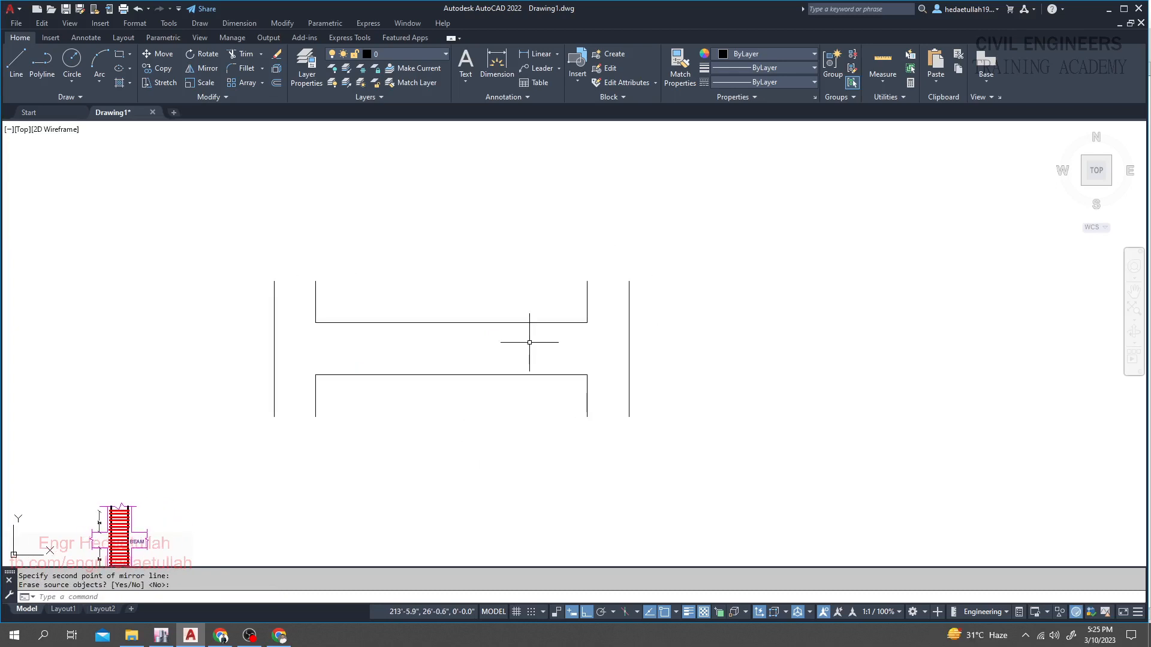
mouse_move(534, 354)
middle_down()
mouse_move(539, 331)
mouse_move(465, 334)
middle_up()
scroll(557, 323, up, 2)
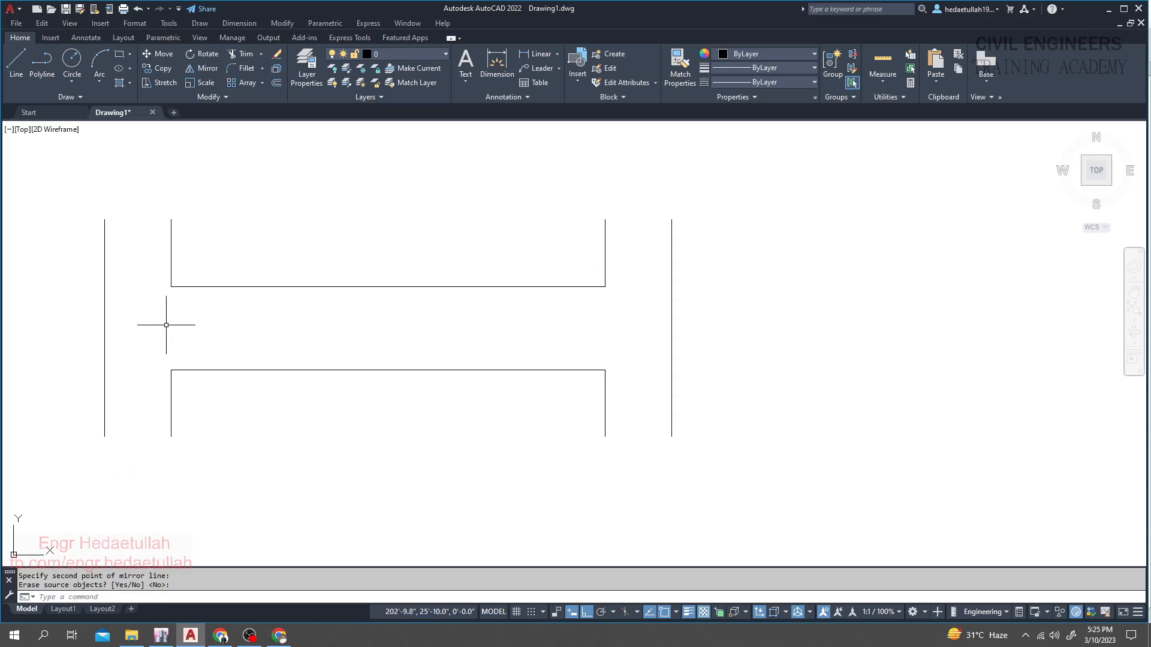
scroll(766, 327, down, 2)
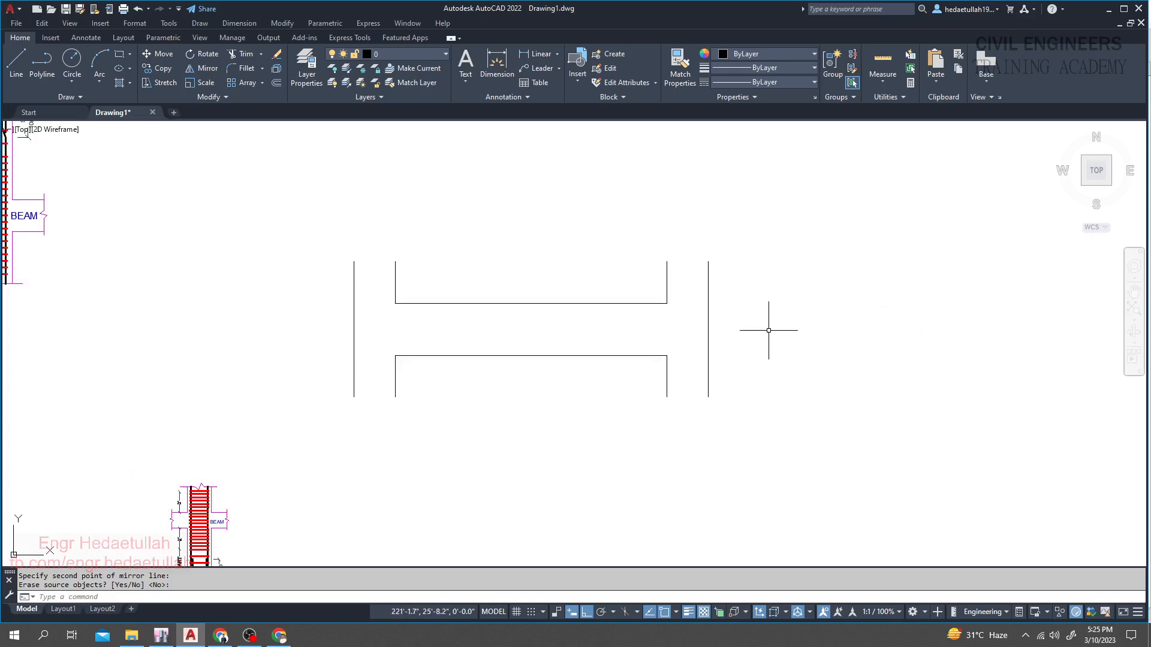
middle_drag(761, 330, 661, 347)
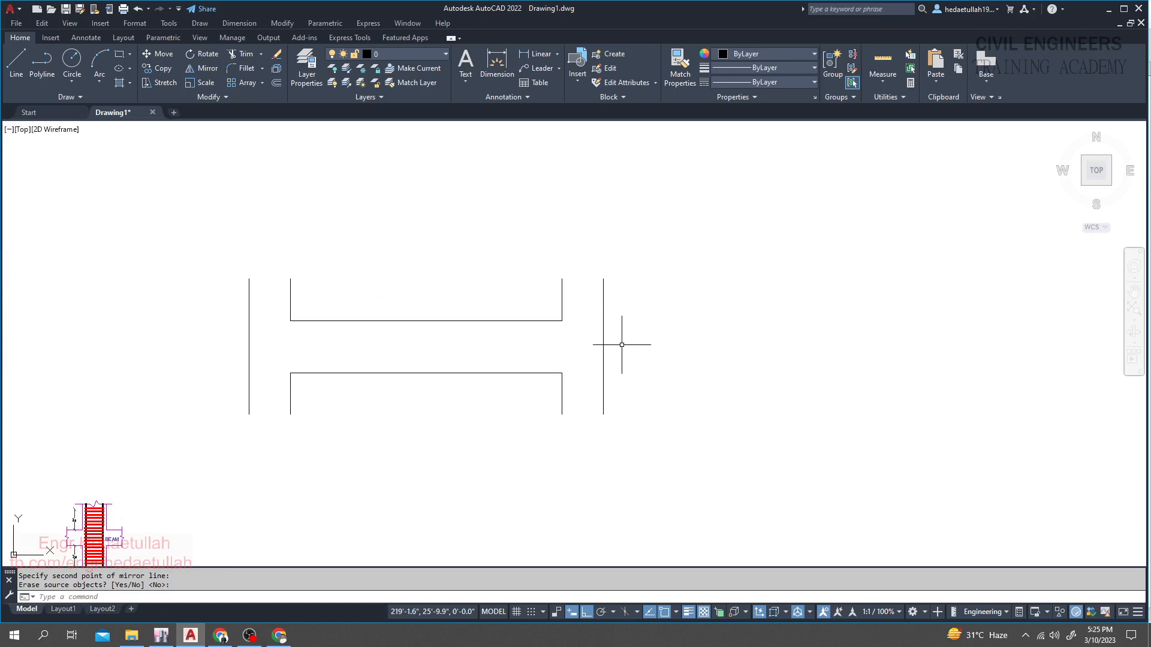
scroll(620, 344, up, 2)
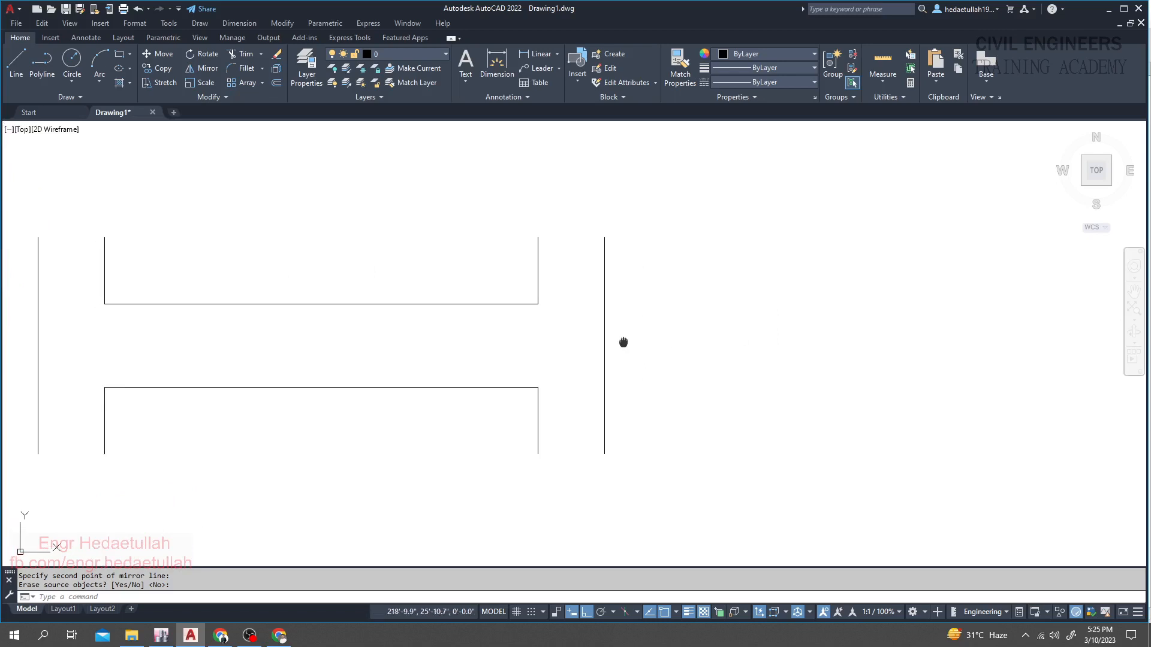
key(Return)
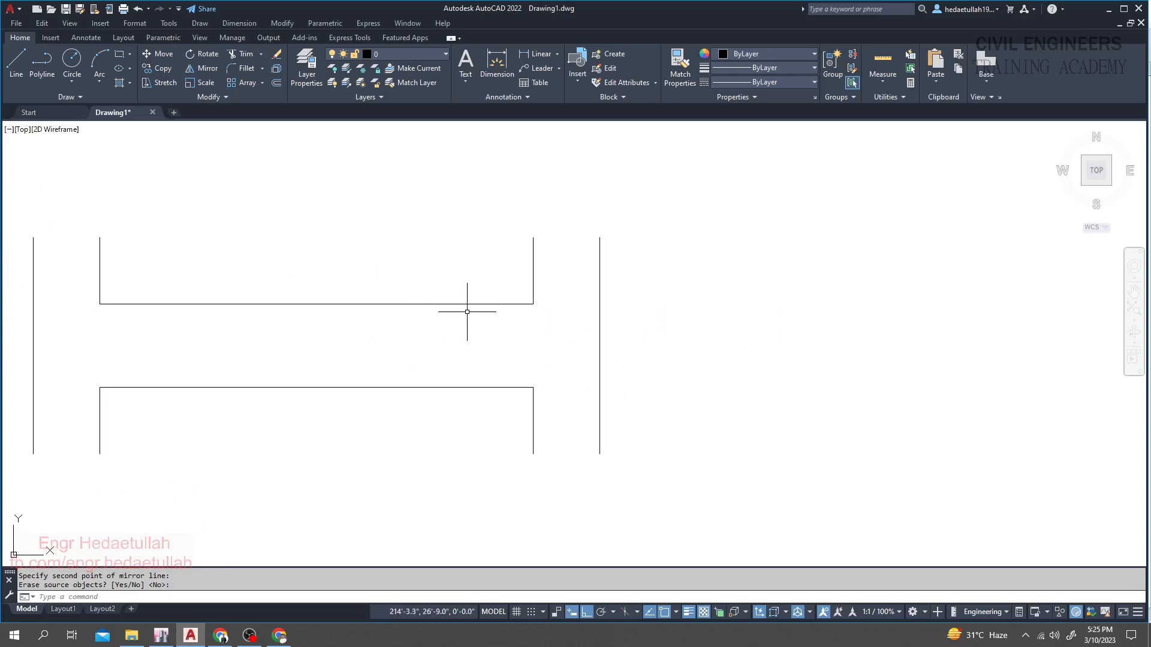
click(18, 67)
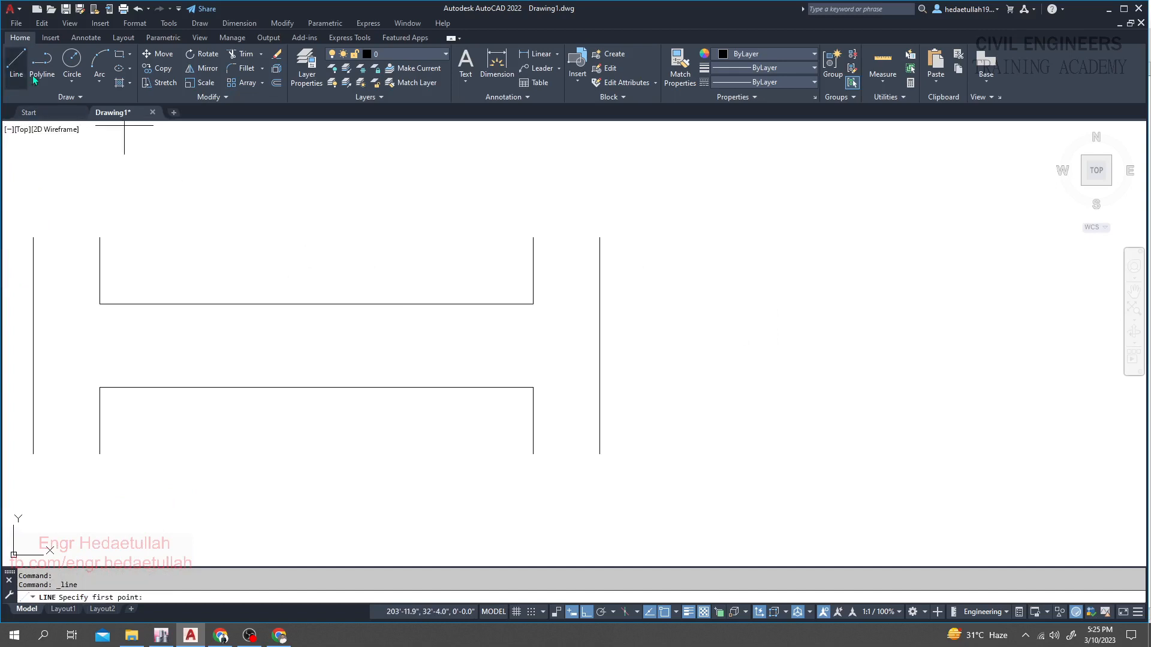
click(540, 304)
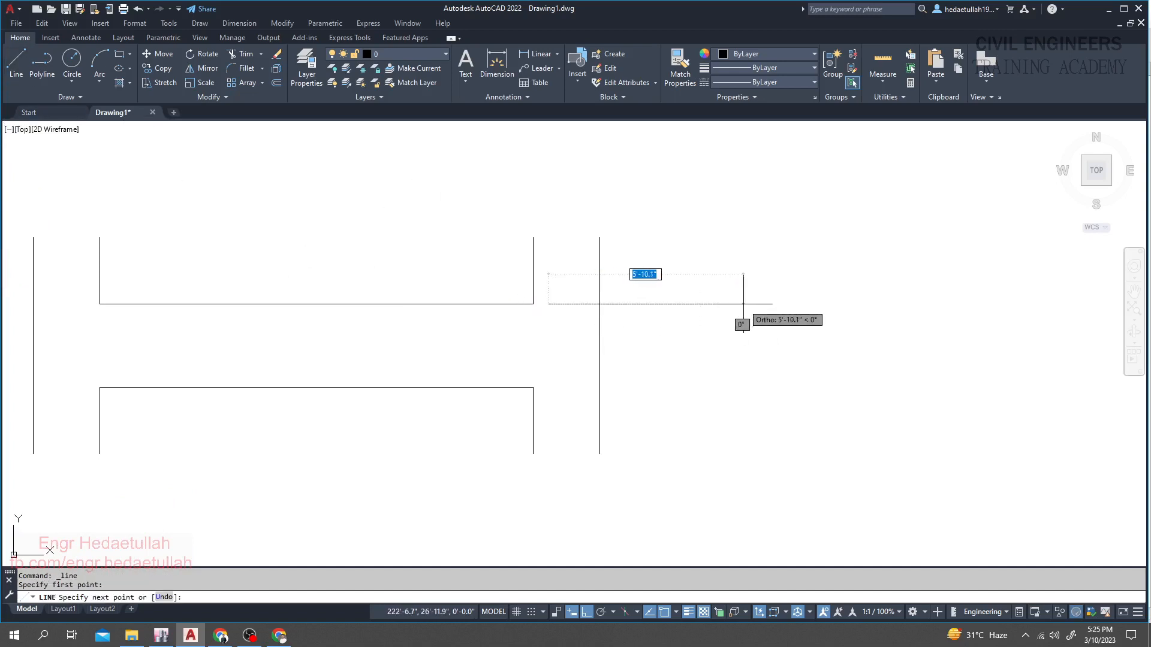
key(Escape)
click(11, 71)
scroll(658, 307, down, 2)
click(580, 305)
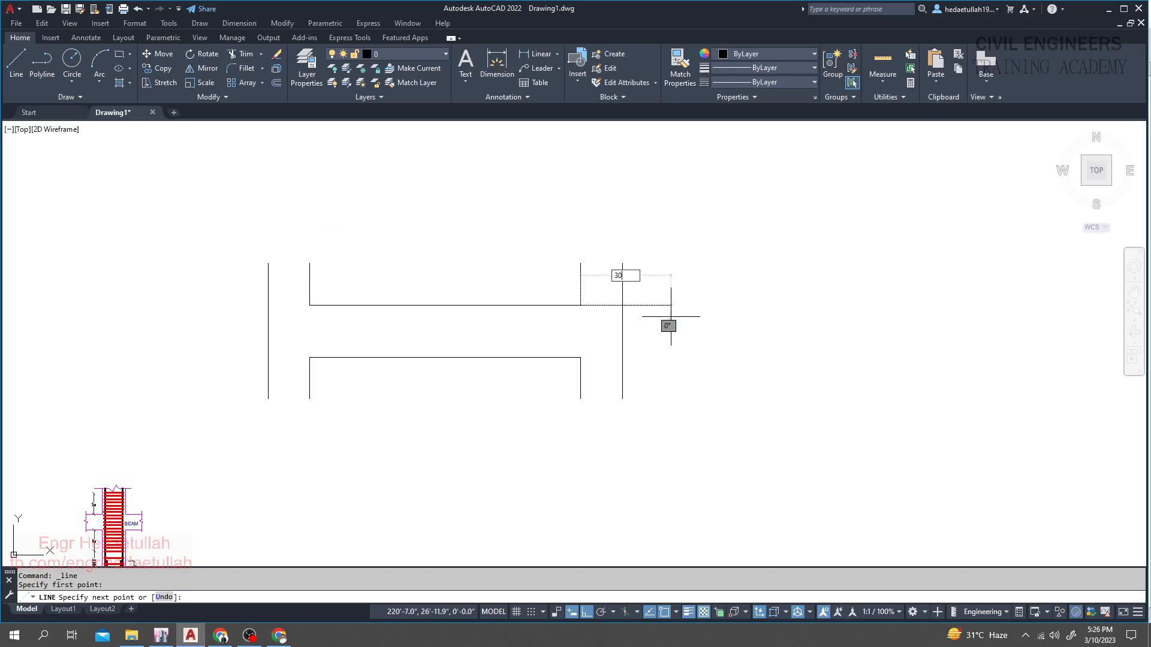
Draw a line from the beam's upper right corner to the right column's outer face, plus a 30-inch line continuing right from there
scroll(671, 317, up, 2)
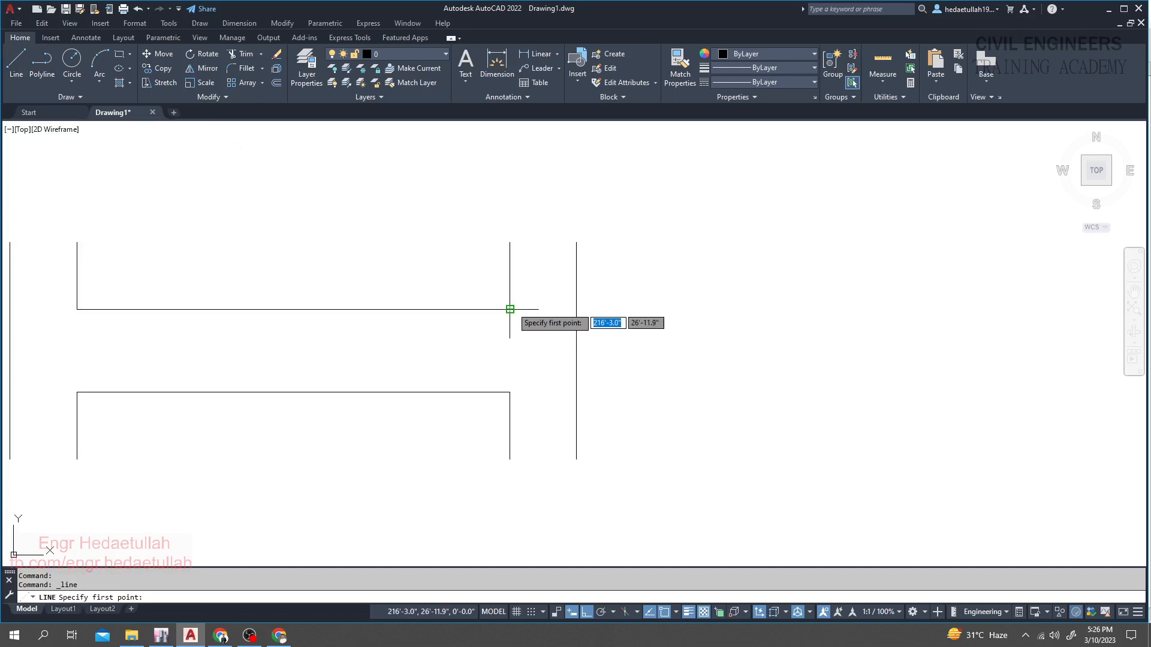
click(576, 310)
key(Return)
key(Return)
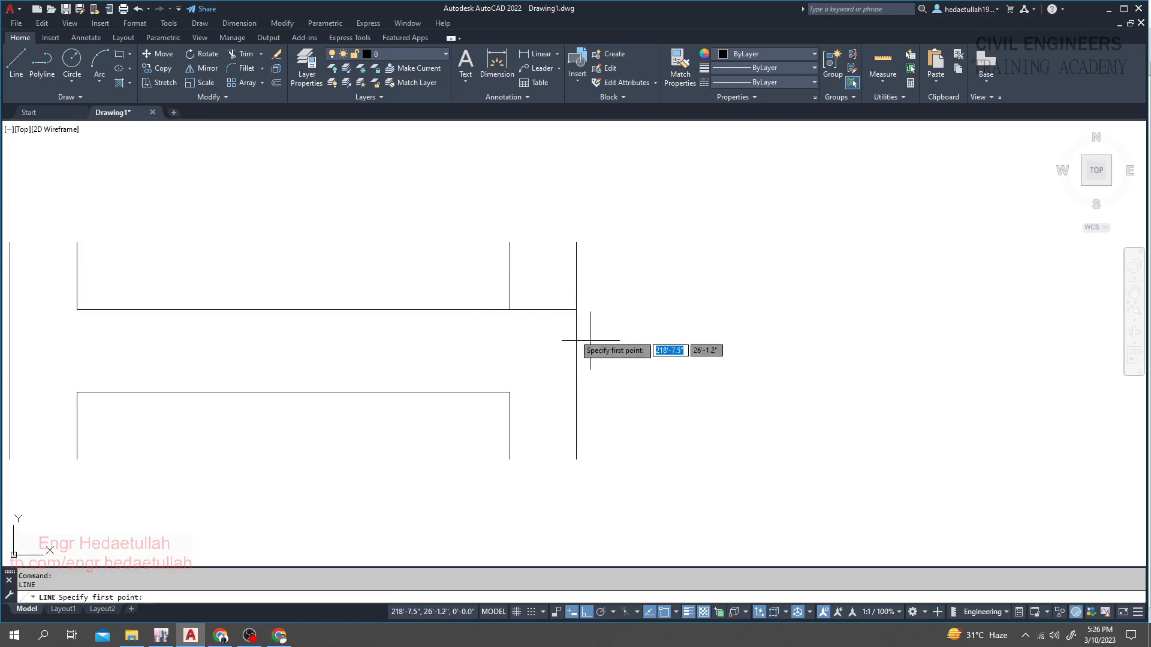
click(576, 309)
text(30)
key(Return)
key(Return)
Copy the 30-inch line straight down along the right column's outer face to the level of the beam's lower edge
click(642, 309)
text(co)
key(Return)
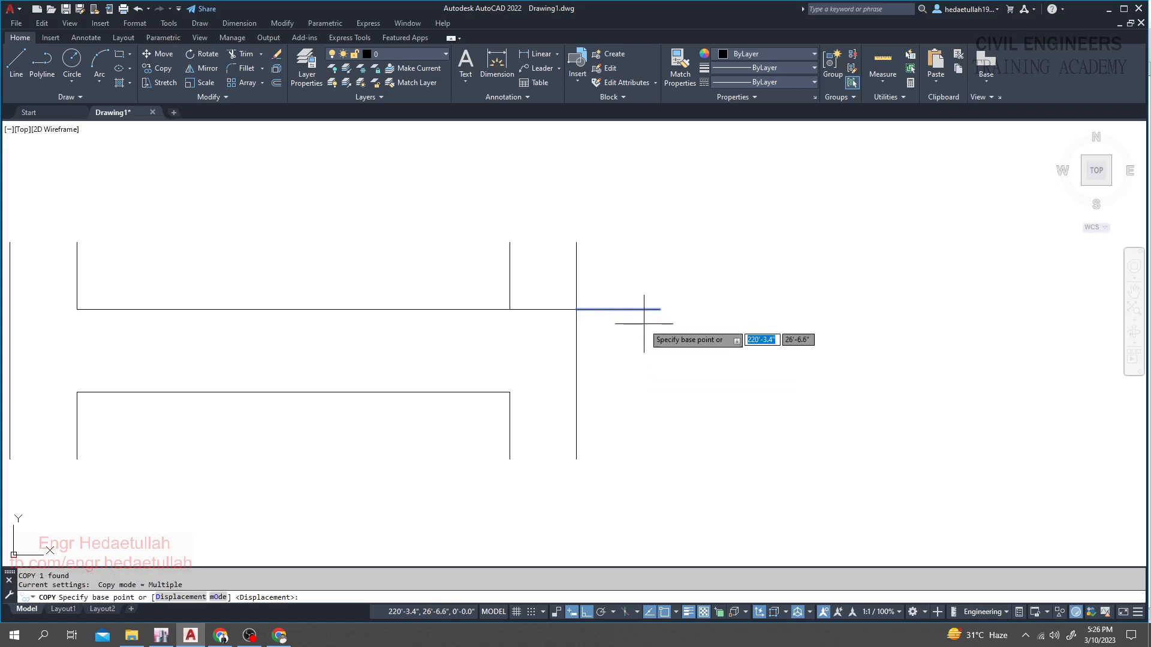
click(576, 309)
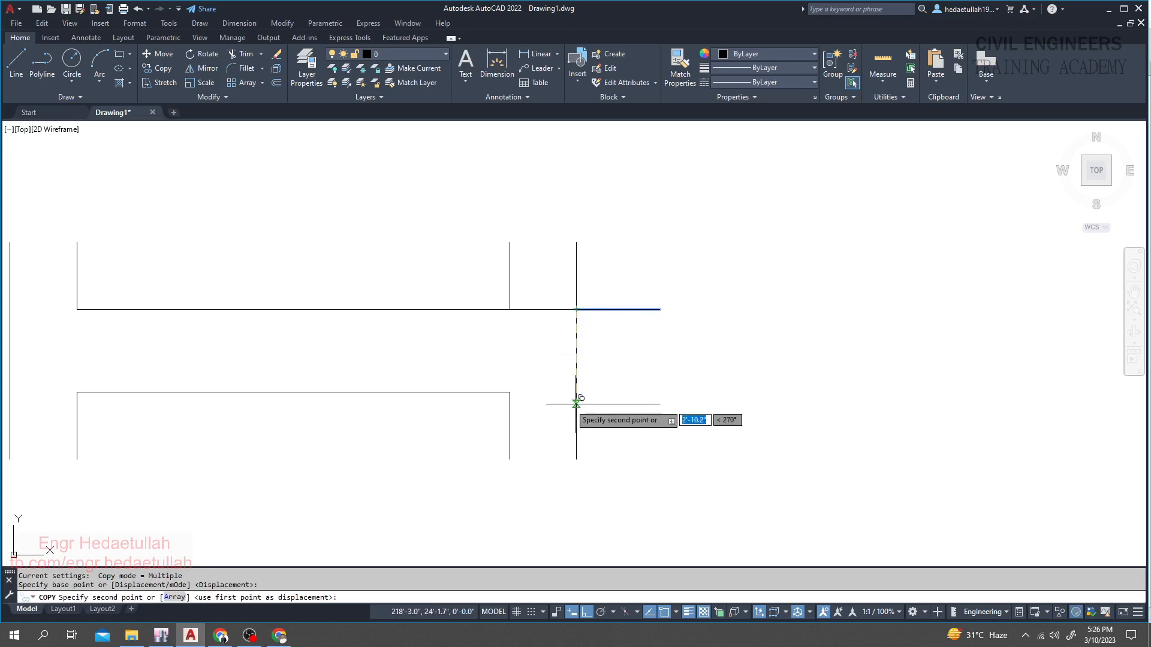
click(576, 392)
key(Escape)
middle_drag(682, 372, 768, 388)
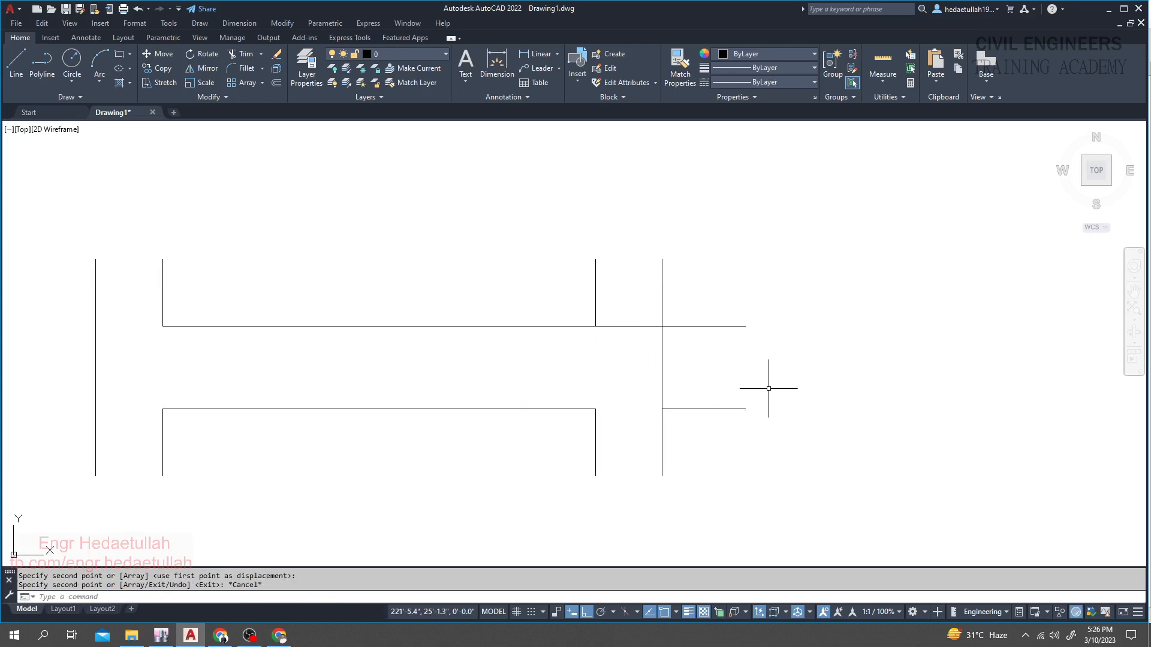
Trim away the horizontal line crossing the right column and the part of its outer face between the two 30-inch lines
text(tr)
key(space)
click(637, 326)
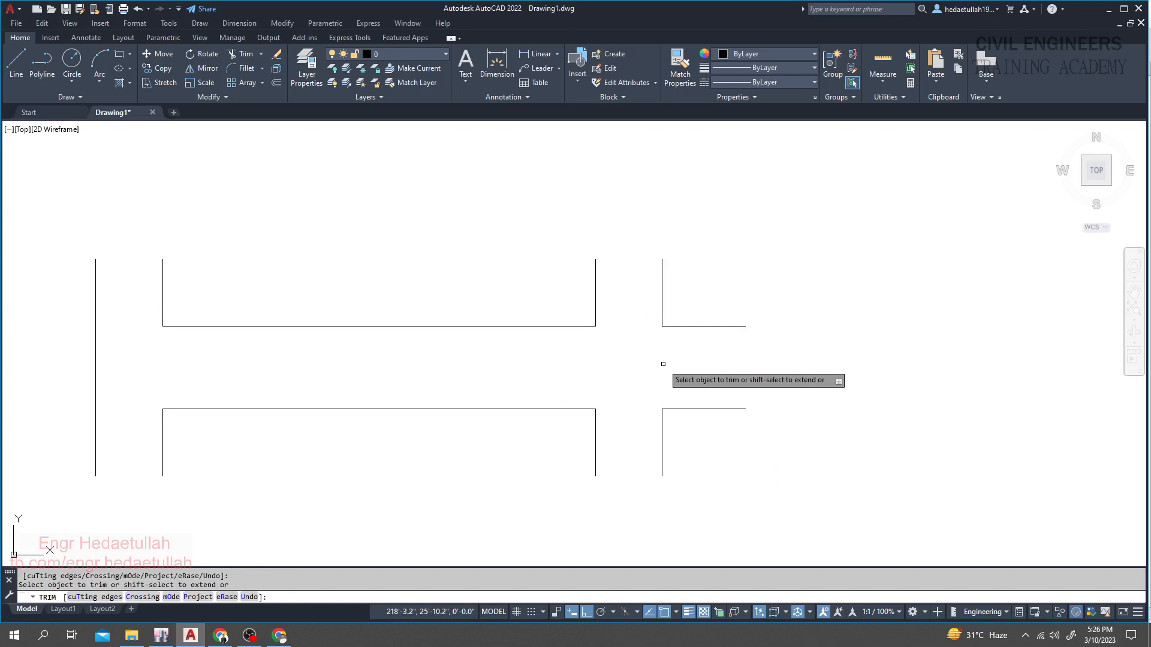
scroll(662, 364, down, 2)
key(Escape)
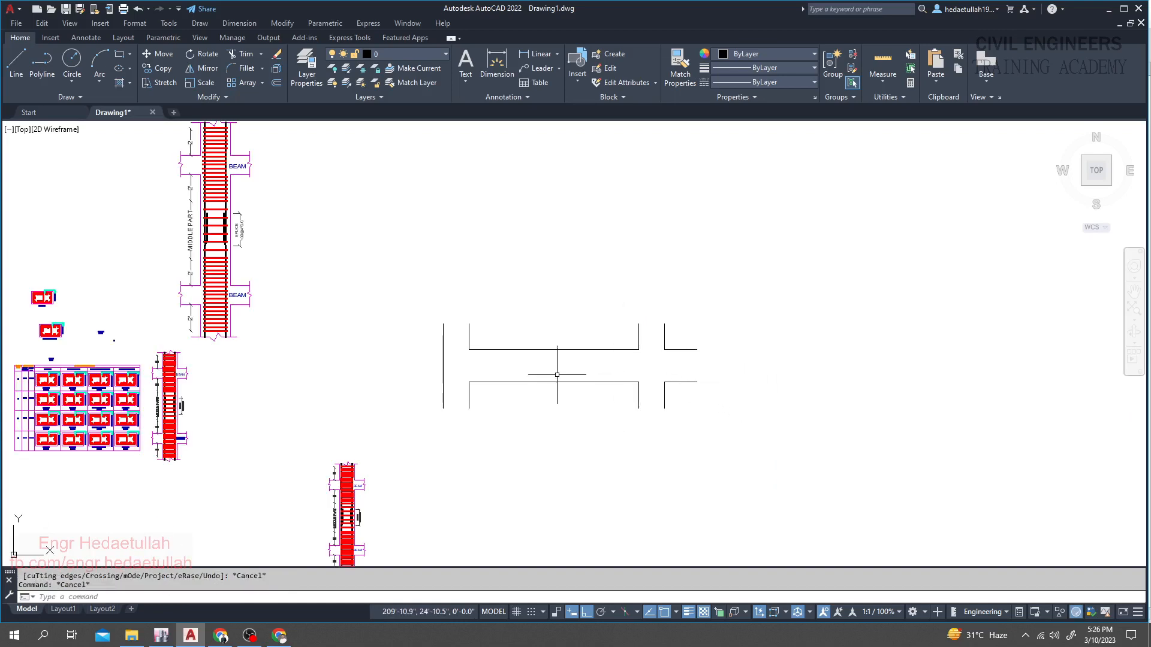
Draw a 10-inch horizontal line to the left from the upper end of the left column's outer face
scroll(556, 378, up, 2)
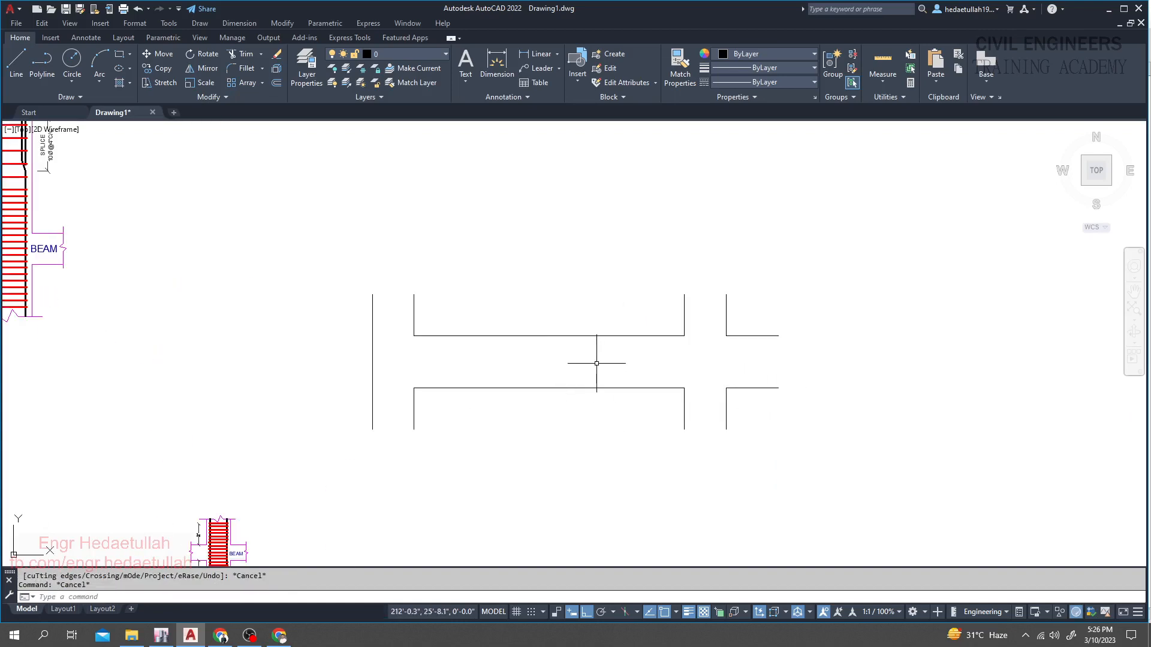
middle_drag(599, 363, 464, 367)
scroll(316, 318, up, 4)
scroll(240, 299, down, 2)
middle_drag(201, 290, 238, 295)
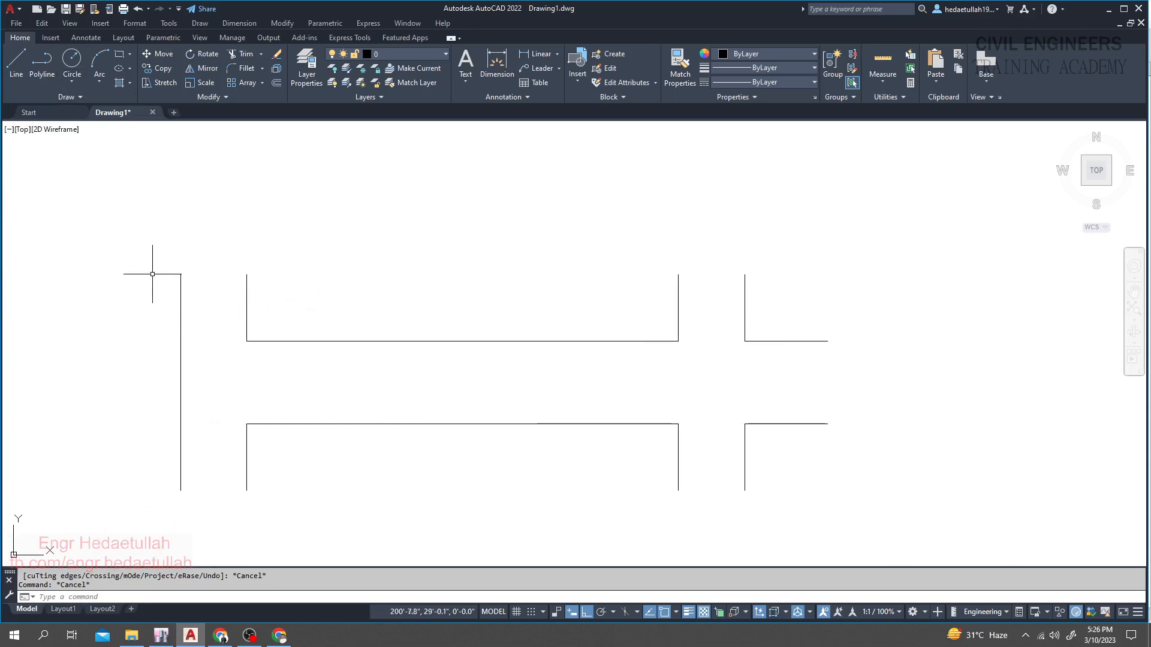
click(16, 63)
click(181, 275)
text(10)
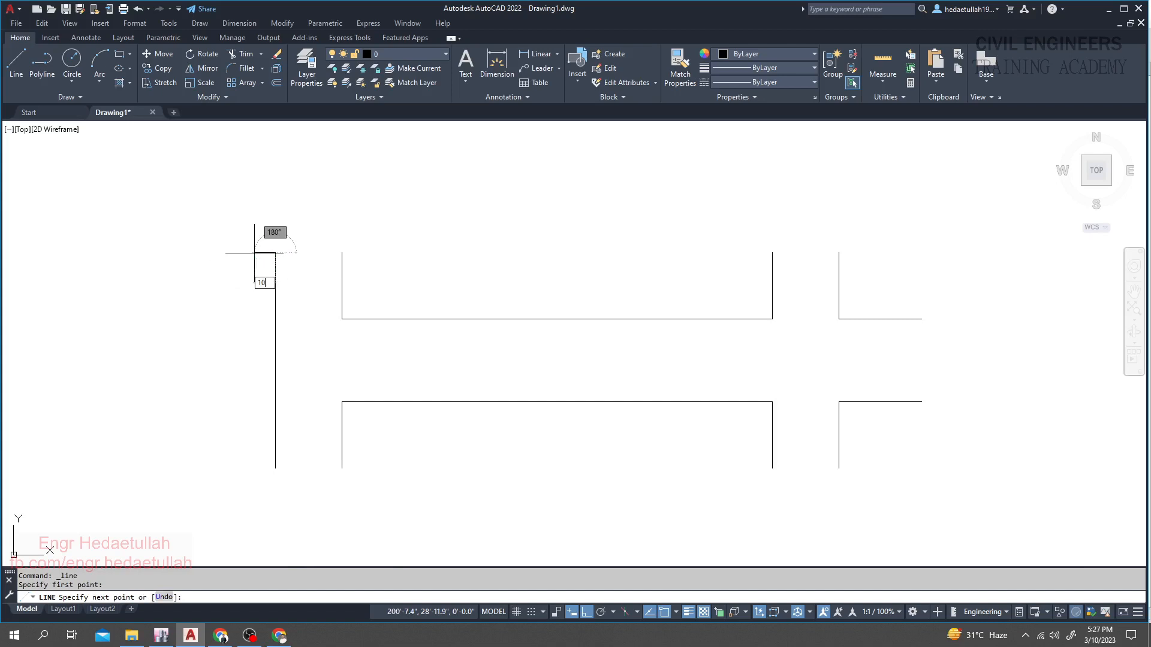
key(Return)
key(Return)
key(Return)
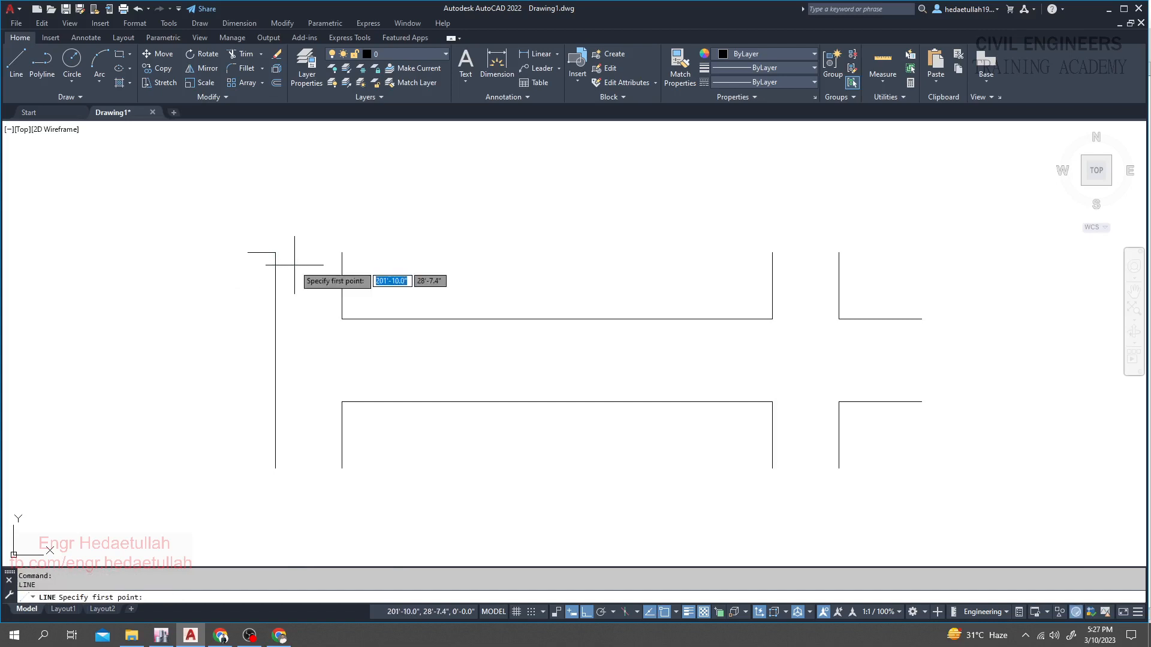